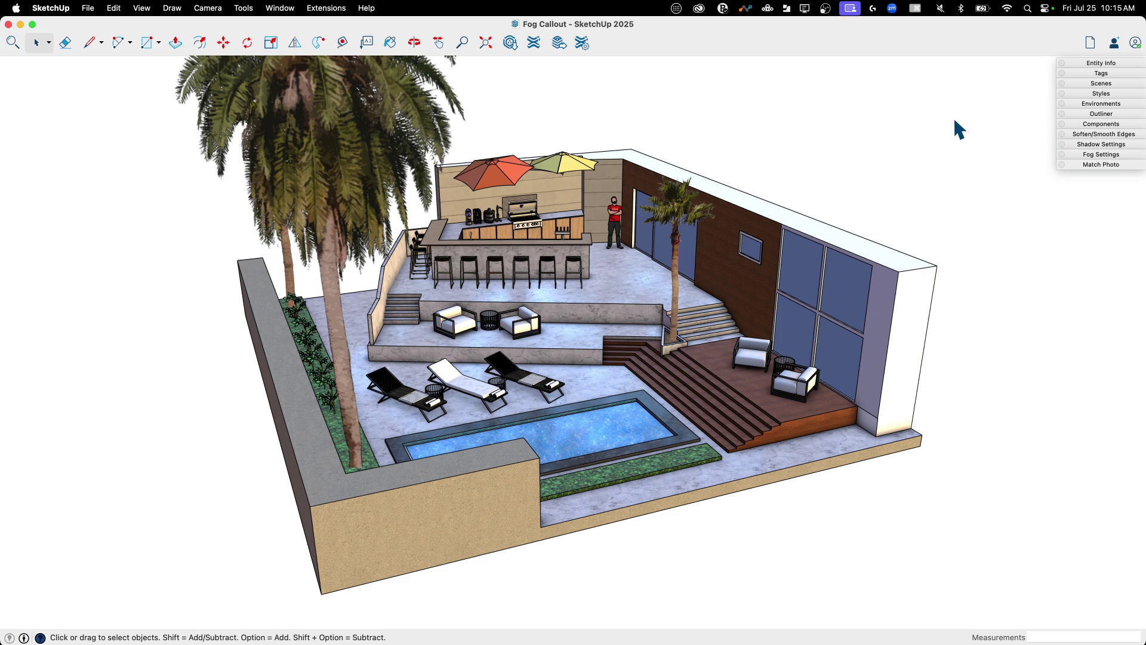
Step: Make Untagged the active tag, leaving the New Bar tag visible
{"action": "left_click", "coordinate": [1093, 75]}
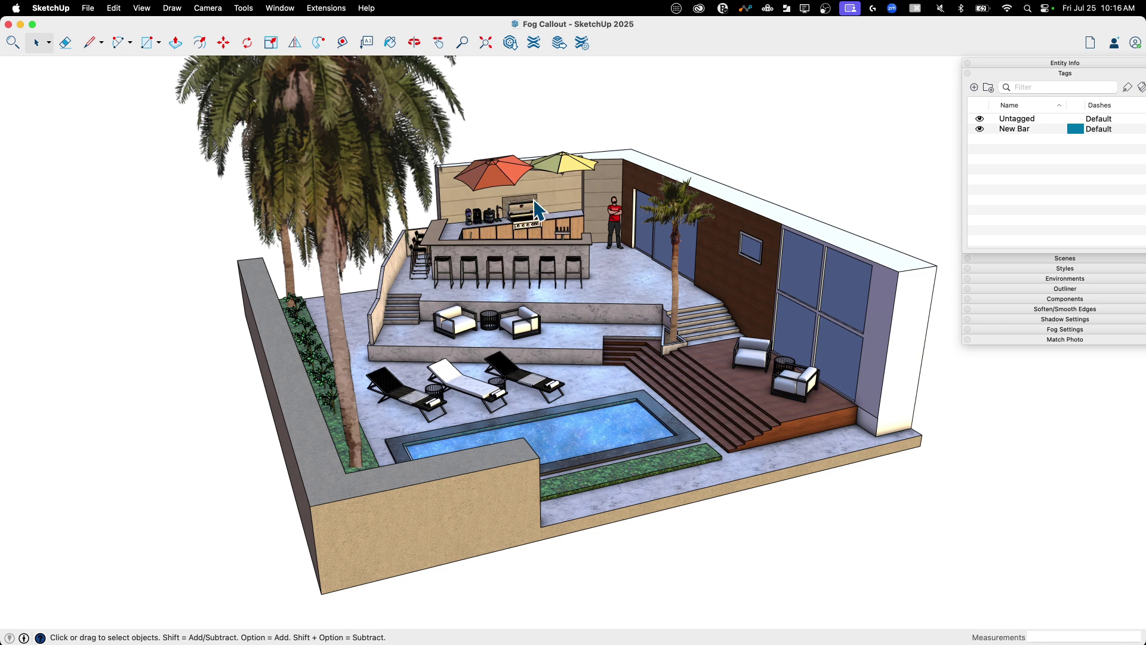
{"action": "left_click", "coordinate": [979, 129]}
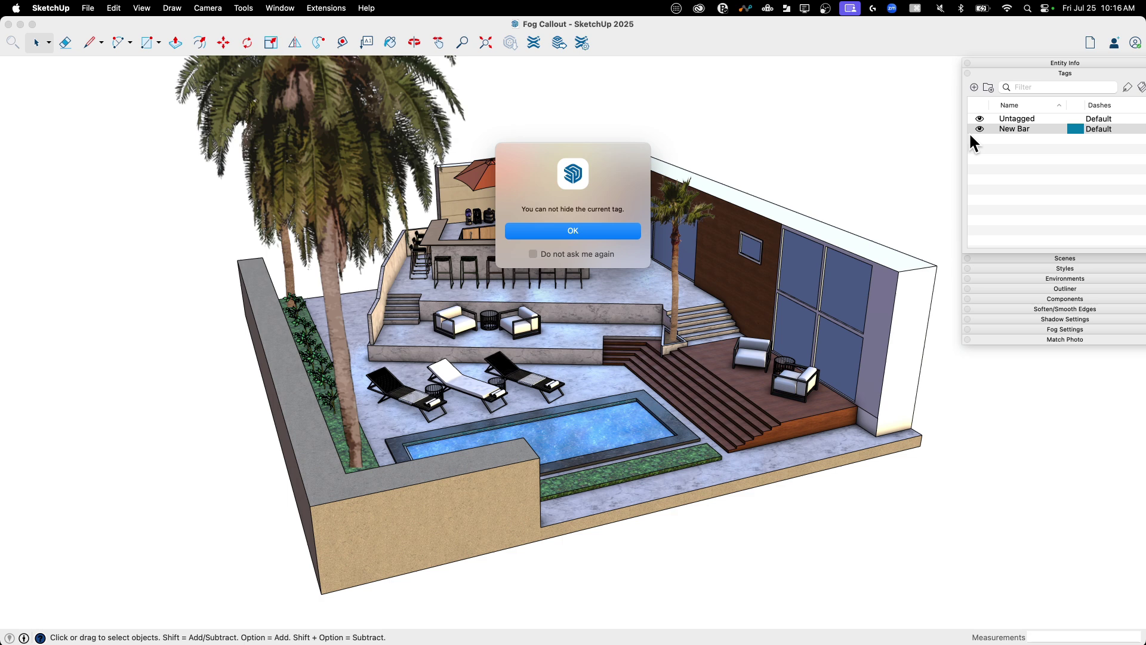
{"action": "left_click", "coordinate": [573, 232]}
{"action": "left_click", "coordinate": [1140, 129]}
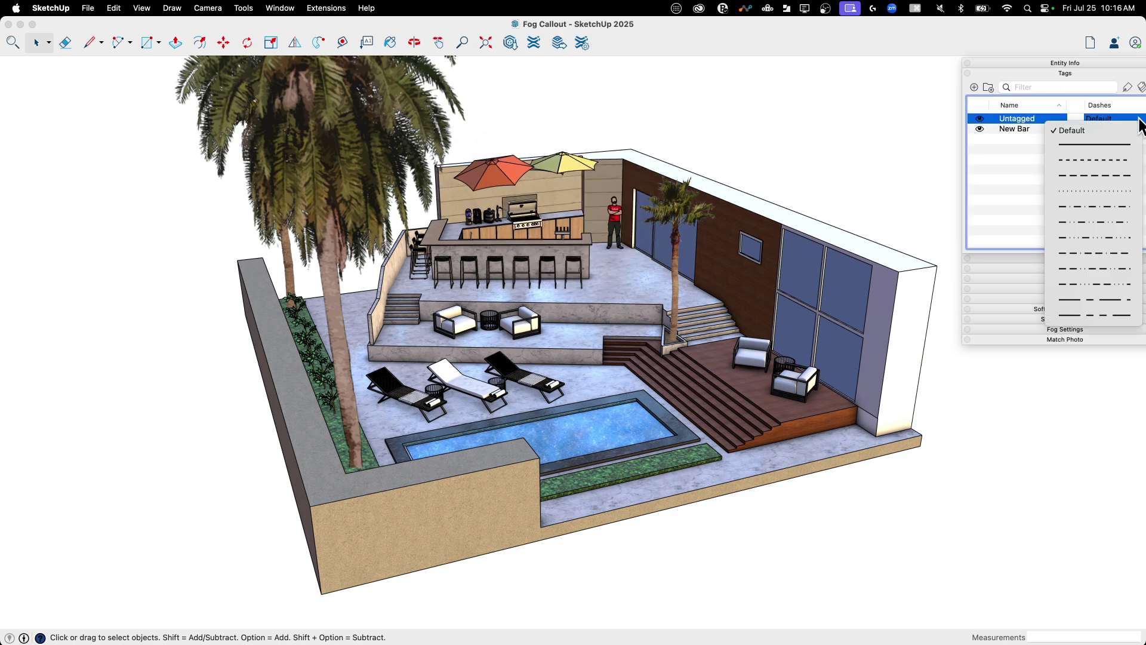
{"action": "left_click", "coordinate": [1084, 80]}
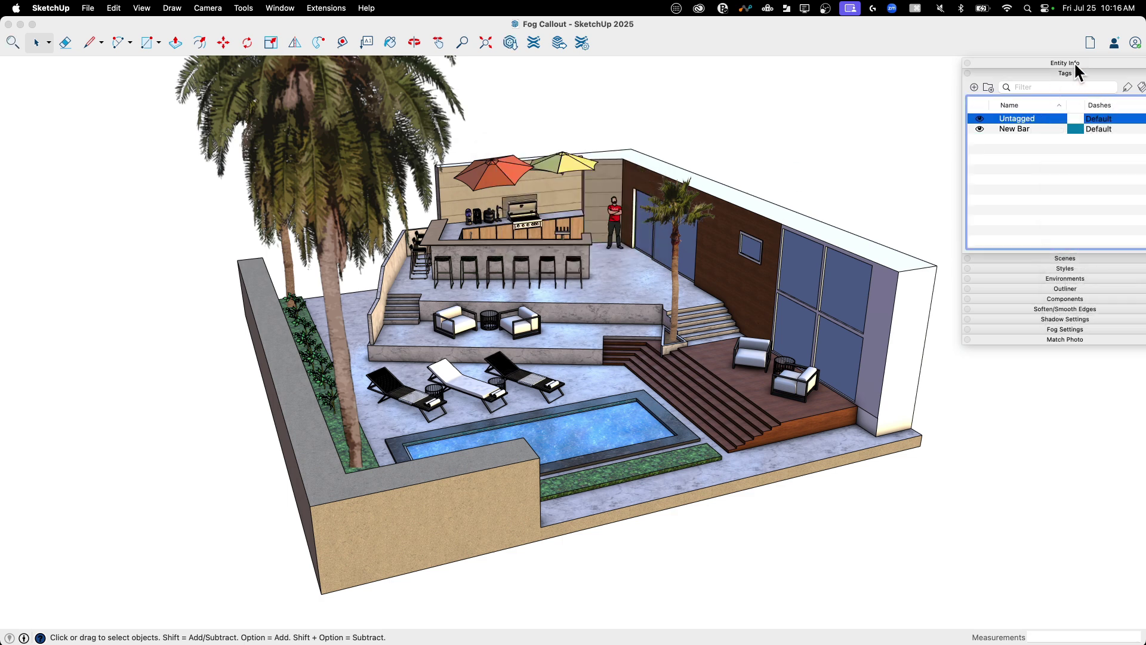
{"action": "left_click", "coordinate": [1132, 121]}
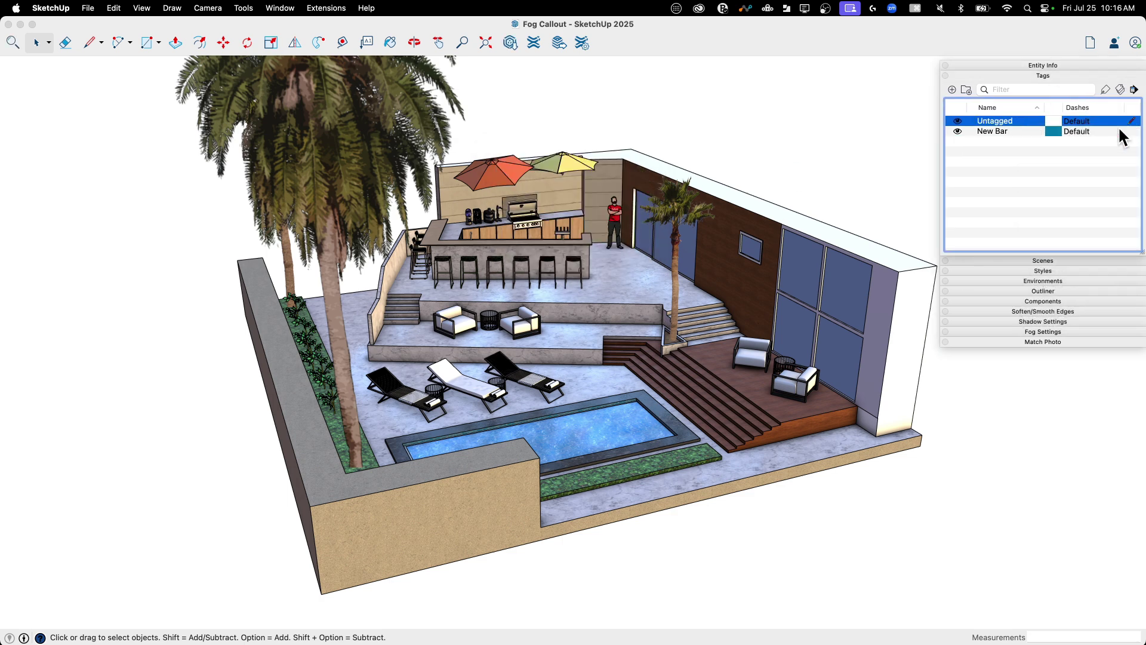
{"action": "left_click", "coordinate": [953, 130]}
{"action": "left_click", "coordinate": [953, 130]}
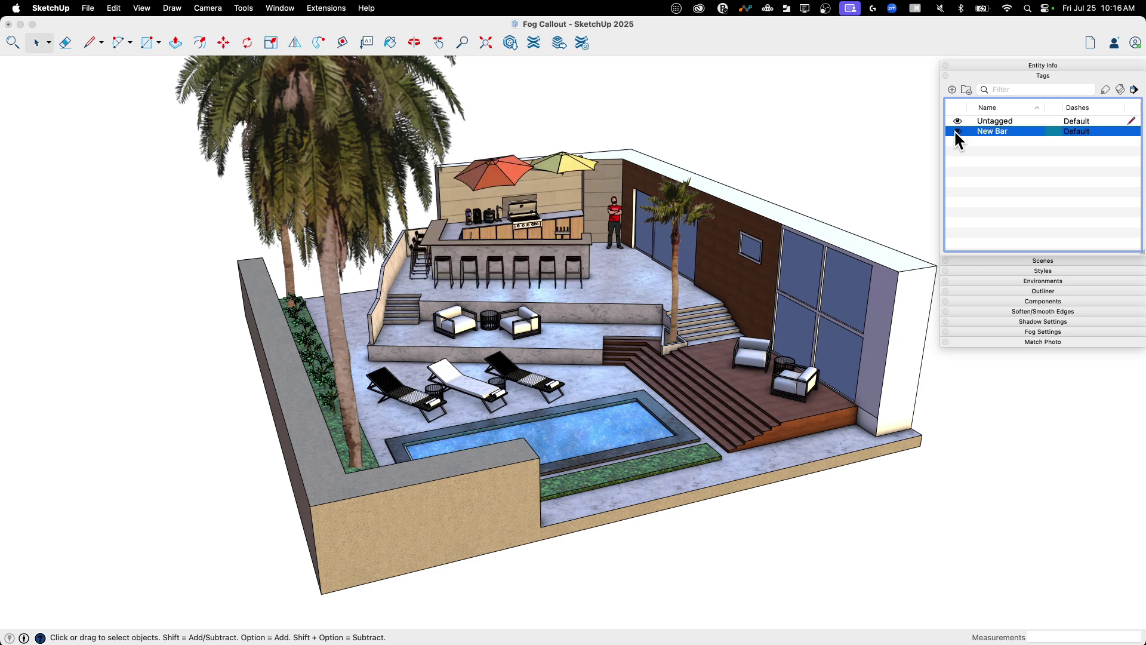
{"action": "left_click", "coordinate": [954, 130]}
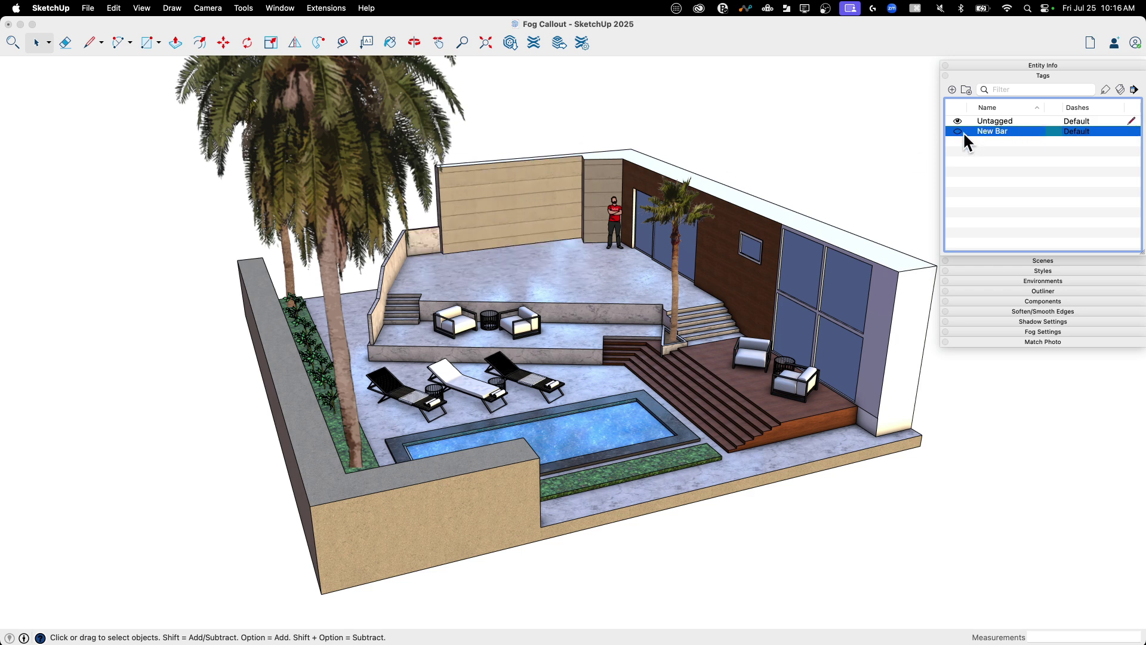
{"action": "left_click", "coordinate": [957, 131]}
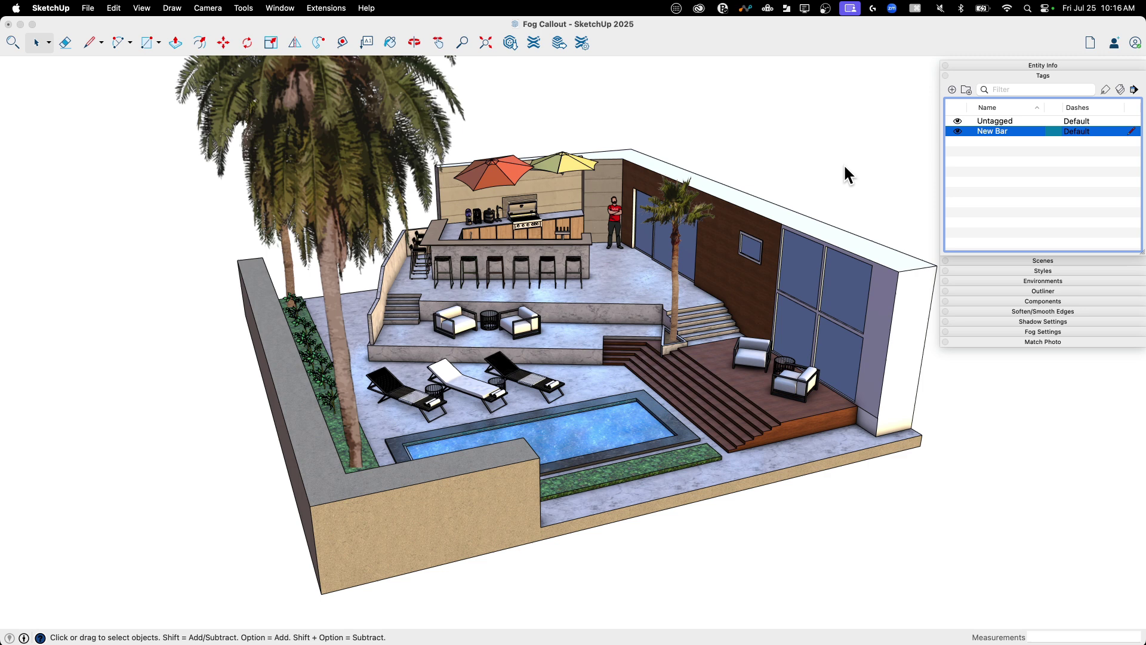
{"action": "left_click", "coordinate": [1041, 76]}
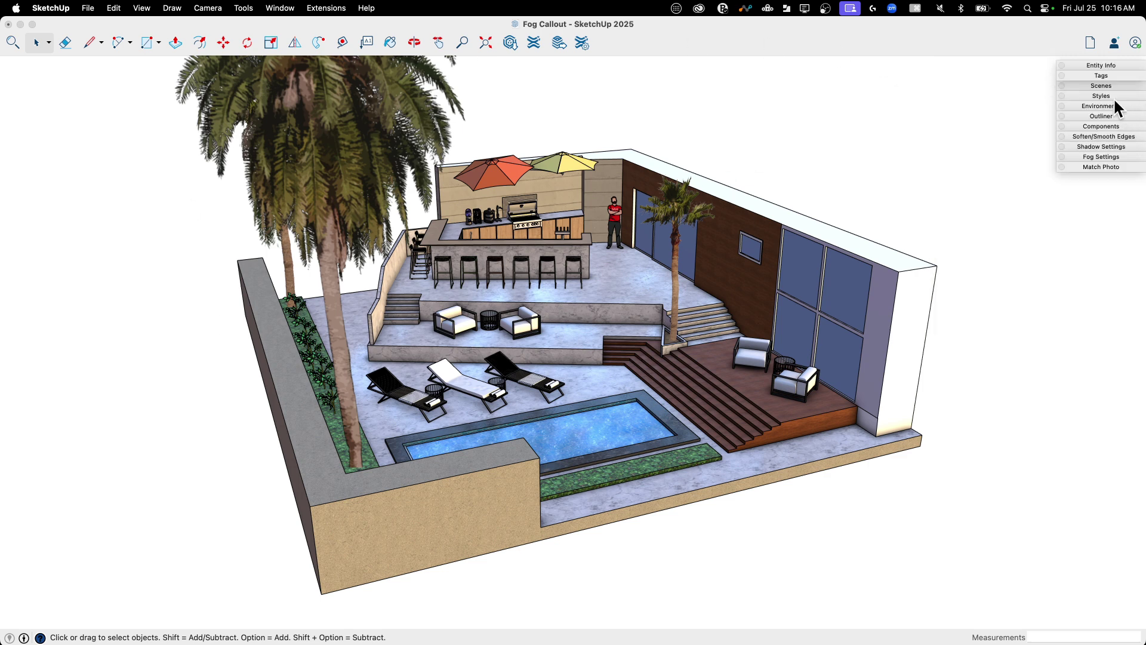
Step: Turn on fog with the background colour and push both distance sliders toward ∞
{"action": "left_click", "coordinate": [1105, 156]}
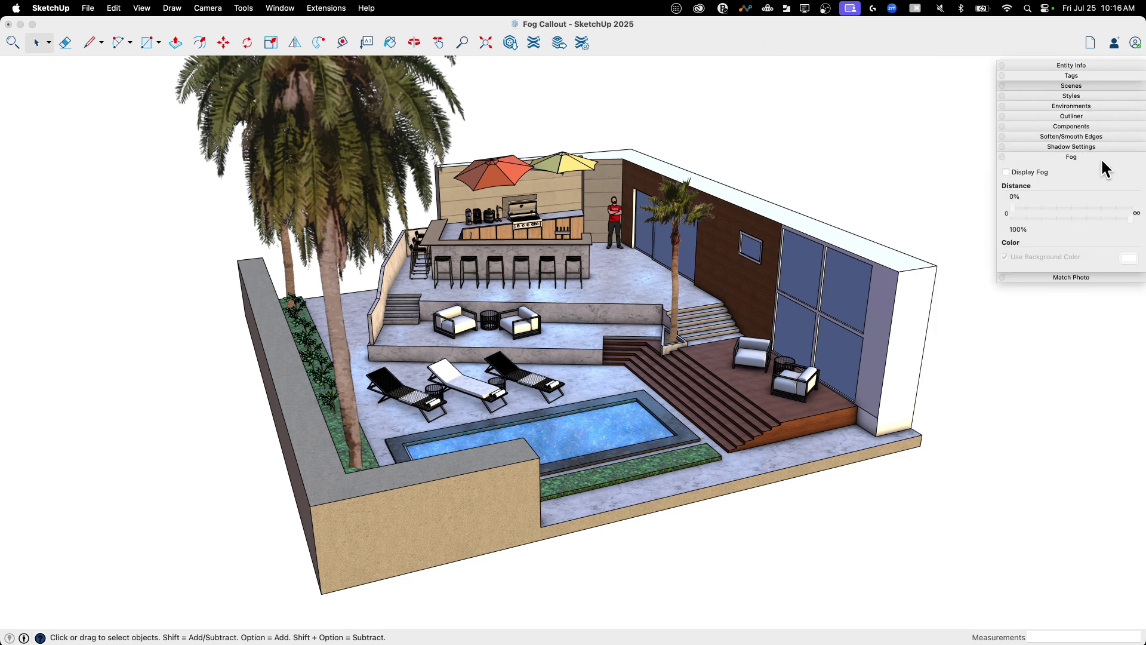
{"action": "left_click", "coordinate": [1005, 171]}
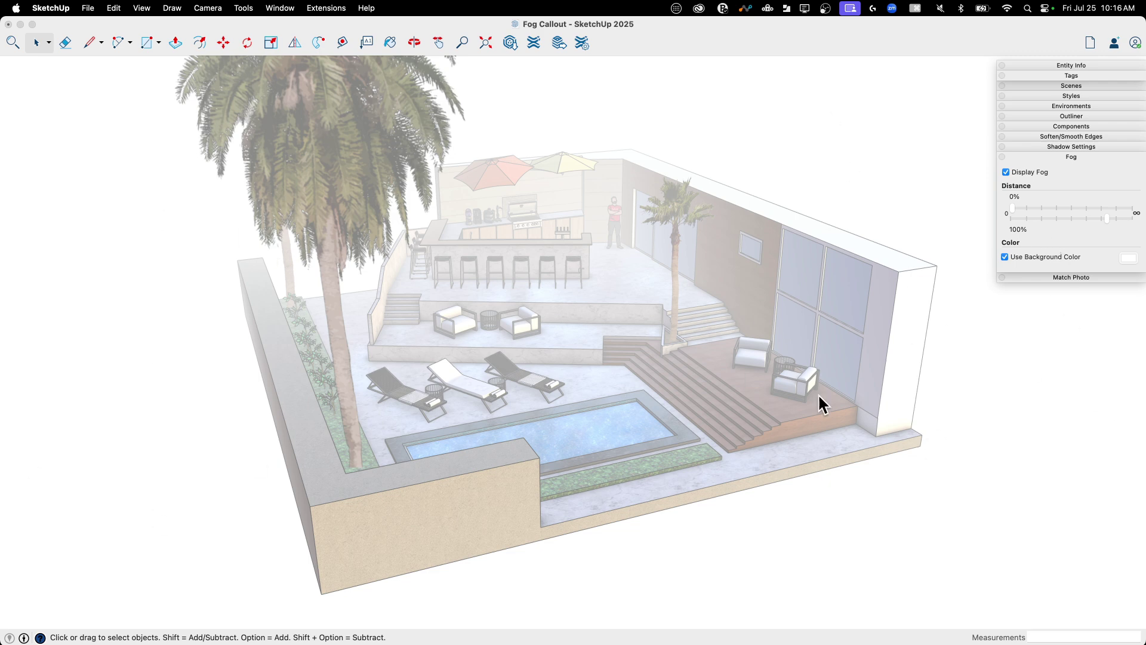
{"action": "left_click_drag", "start_coordinate": [1013, 209], "coordinate": [968, 206]}
{"action": "left_click_drag", "start_coordinate": [1107, 217], "coordinate": [1001, 221]}
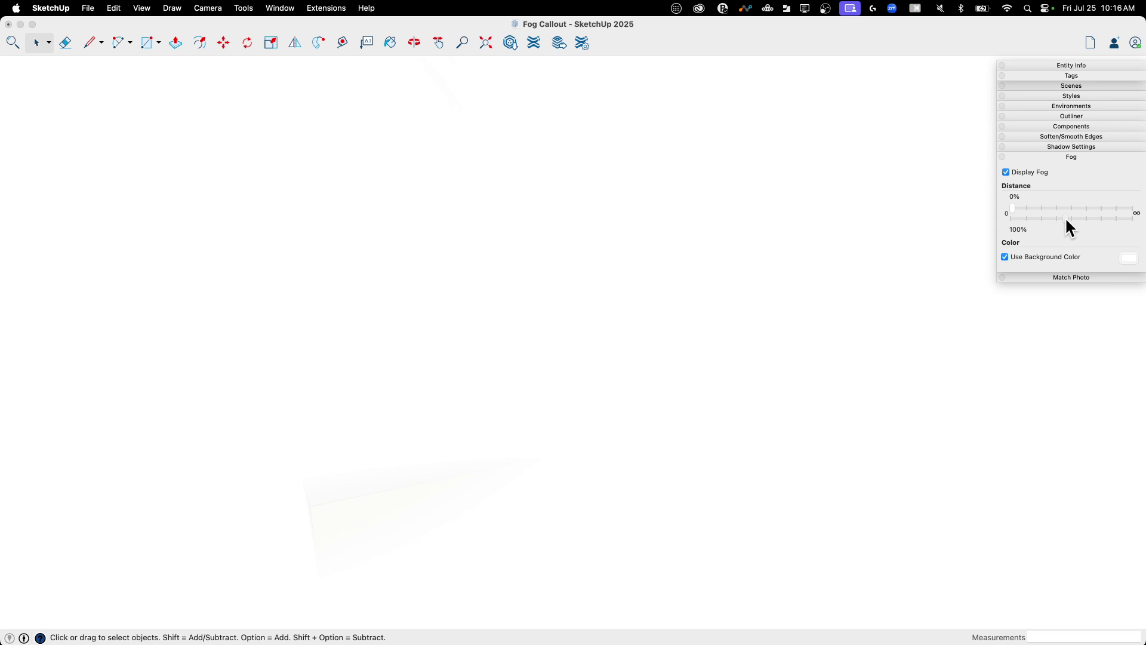
{"action": "left_click_drag", "start_coordinate": [1074, 219], "coordinate": [1108, 220]}
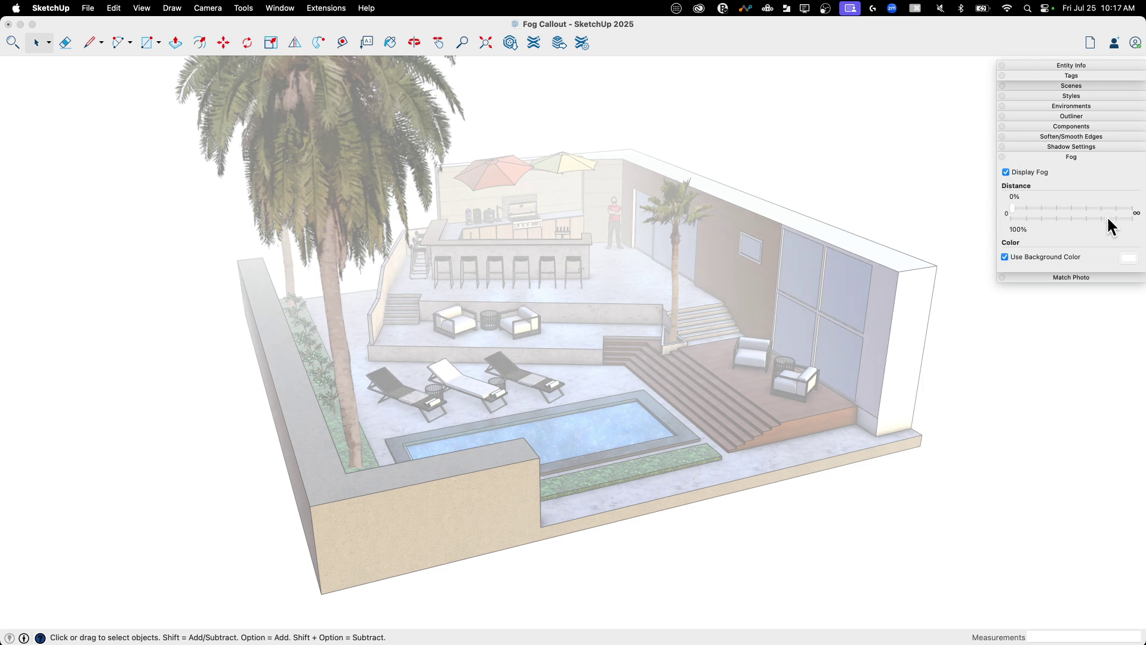
{"action": "left_click_drag", "start_coordinate": [1107, 226], "coordinate": [1109, 225]}
Step: Add the current fogged full-patio view as Scene 1 in the Scenes panel
{"action": "left_click", "coordinate": [1075, 85]}
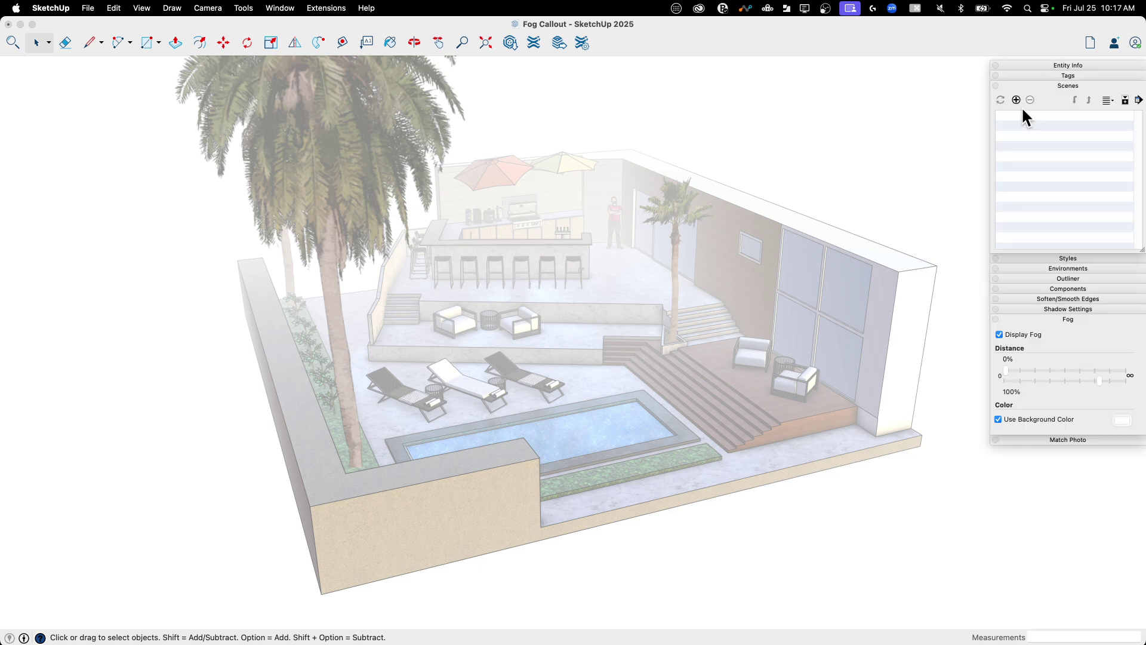
{"action": "left_click", "coordinate": [1015, 100]}
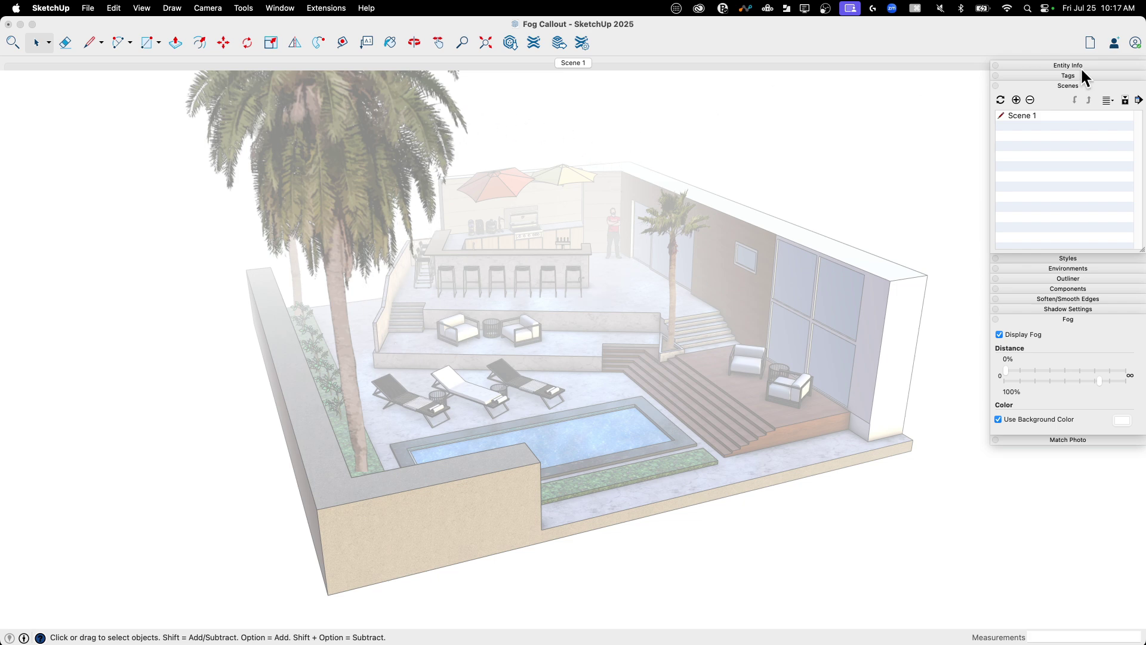
{"action": "left_click", "coordinate": [1064, 86]}
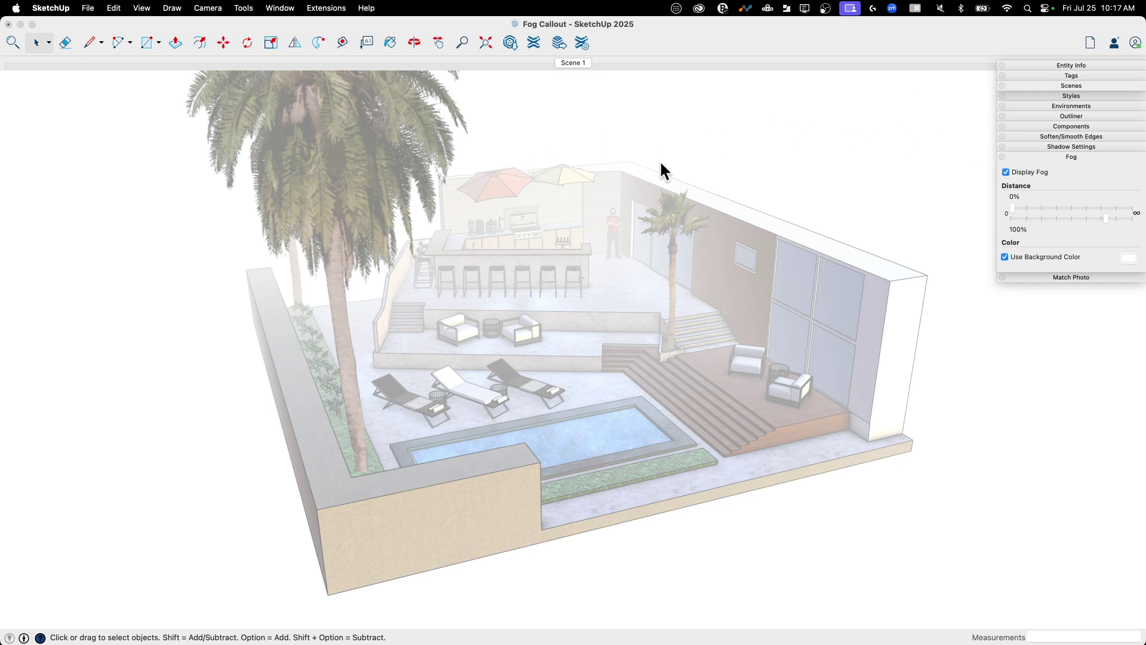
Step: Hide the Untagged tag, turn fog off, and add this bar-only view as Scene 2
{"action": "left_click", "coordinate": [1066, 75]}
{"action": "left_click", "coordinate": [958, 120]}
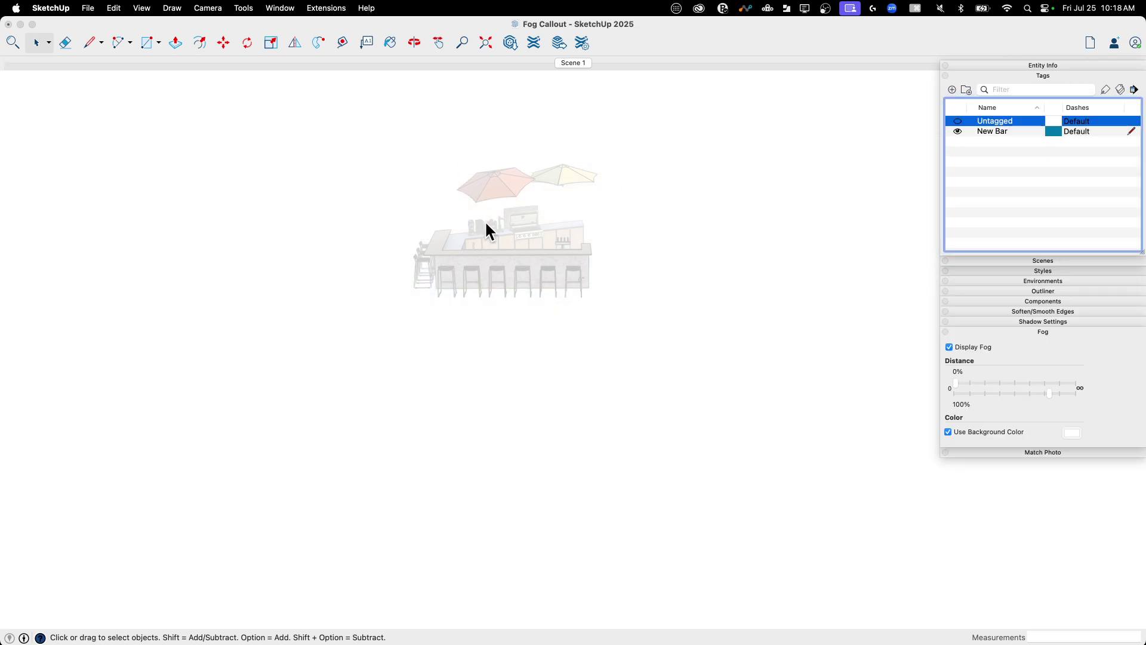
{"action": "left_click", "coordinate": [949, 347]}
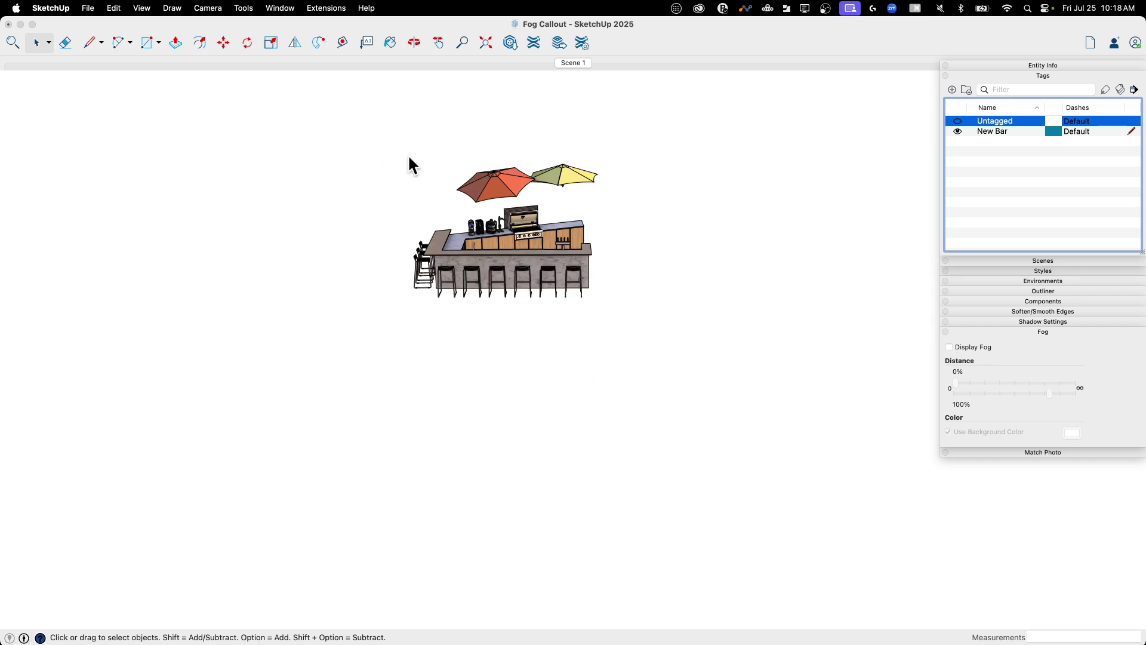
{"action": "right_click", "coordinate": [625, 64]}
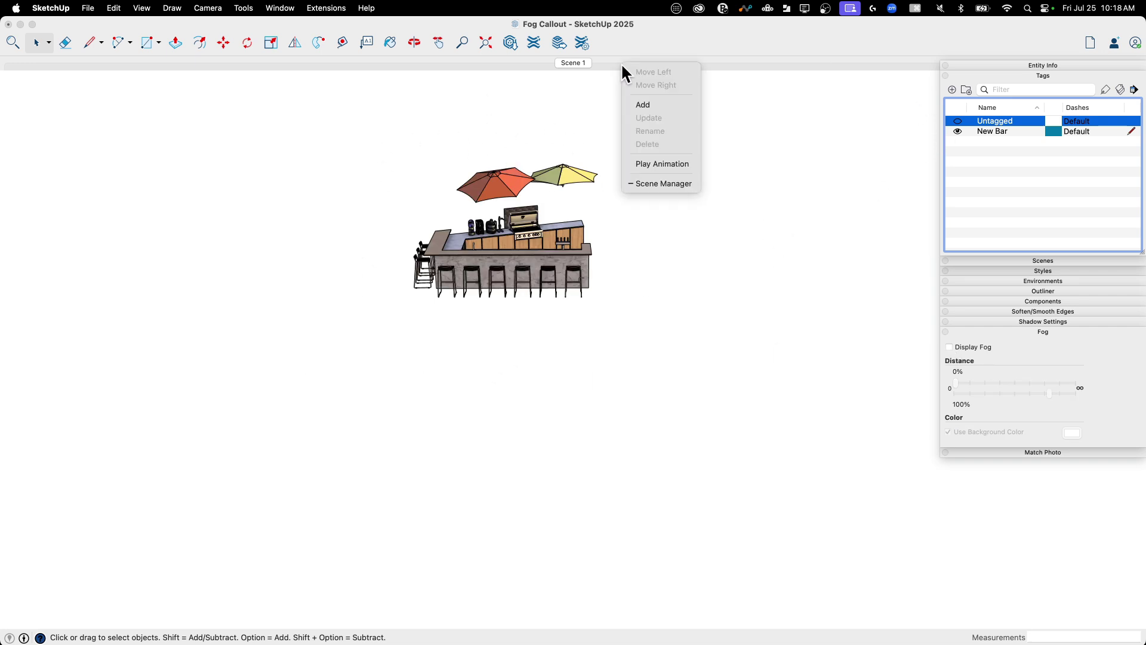
{"action": "left_click", "coordinate": [645, 103]}
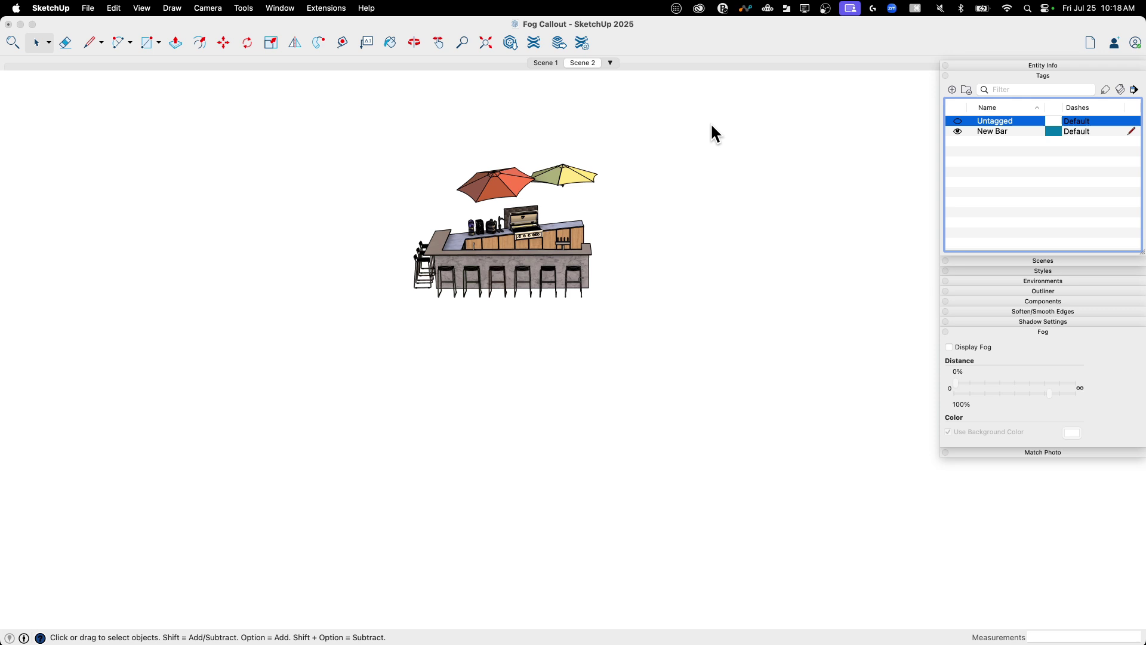
Step: Toggle between Scene 1 and Scene 2 to compare them, ending on Scene 2
{"action": "left_click", "coordinate": [540, 62]}
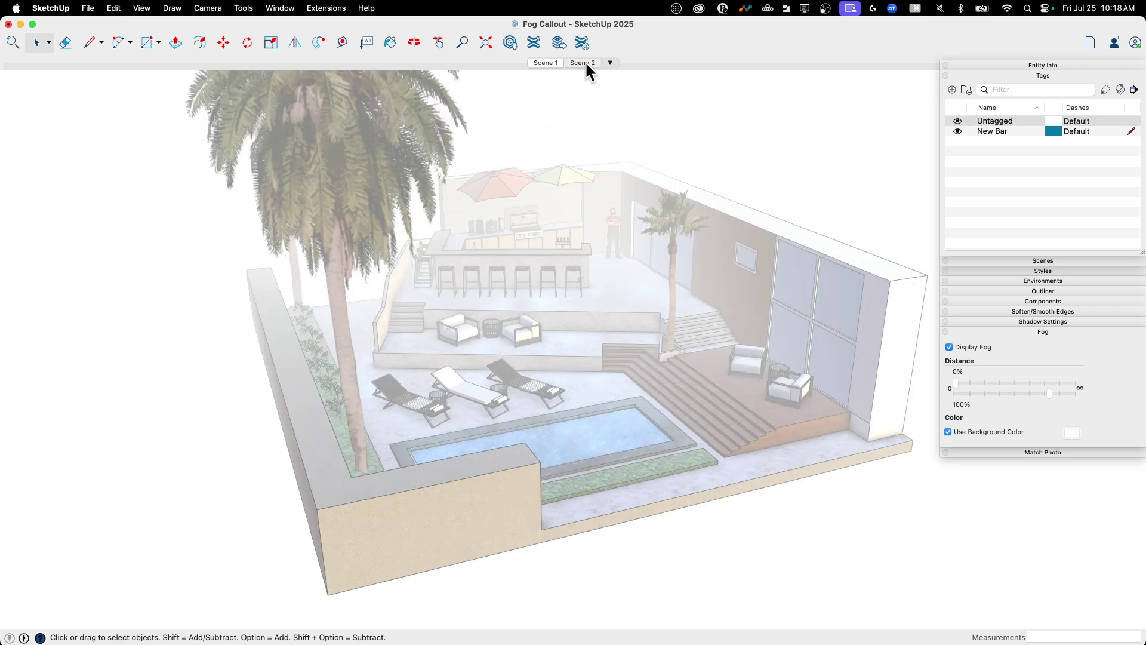
{"action": "left_click", "coordinate": [582, 64]}
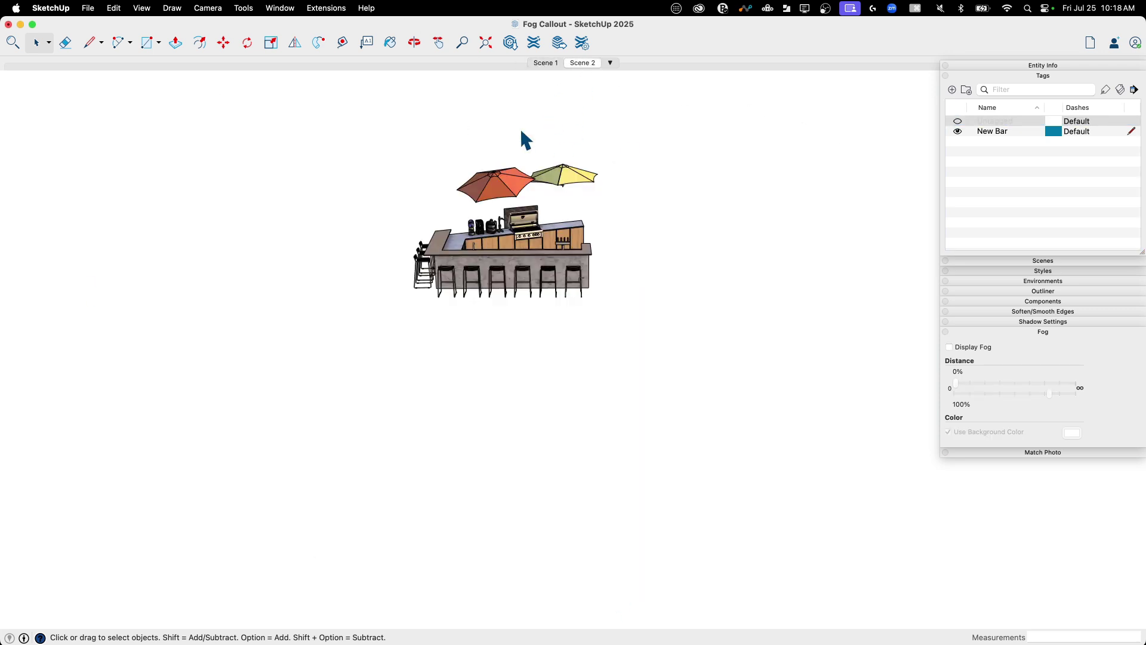
{"action": "left_click", "coordinate": [546, 63]}
{"action": "left_click", "coordinate": [578, 62]}
{"action": "left_click", "coordinate": [545, 63]}
{"action": "left_click", "coordinate": [577, 62]}
Step: Save the model and switch back to the foggy Scene 1
{"action": "left_click", "coordinate": [88, 8]}
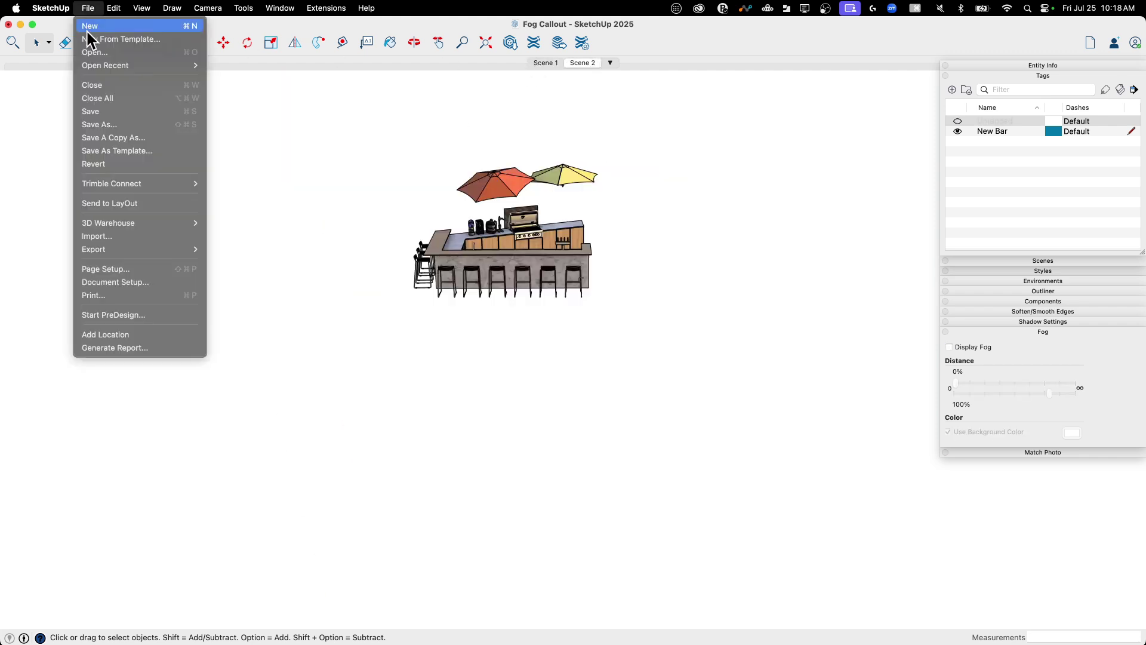
{"action": "left_click", "coordinate": [95, 112]}
{"action": "left_click", "coordinate": [545, 63]}
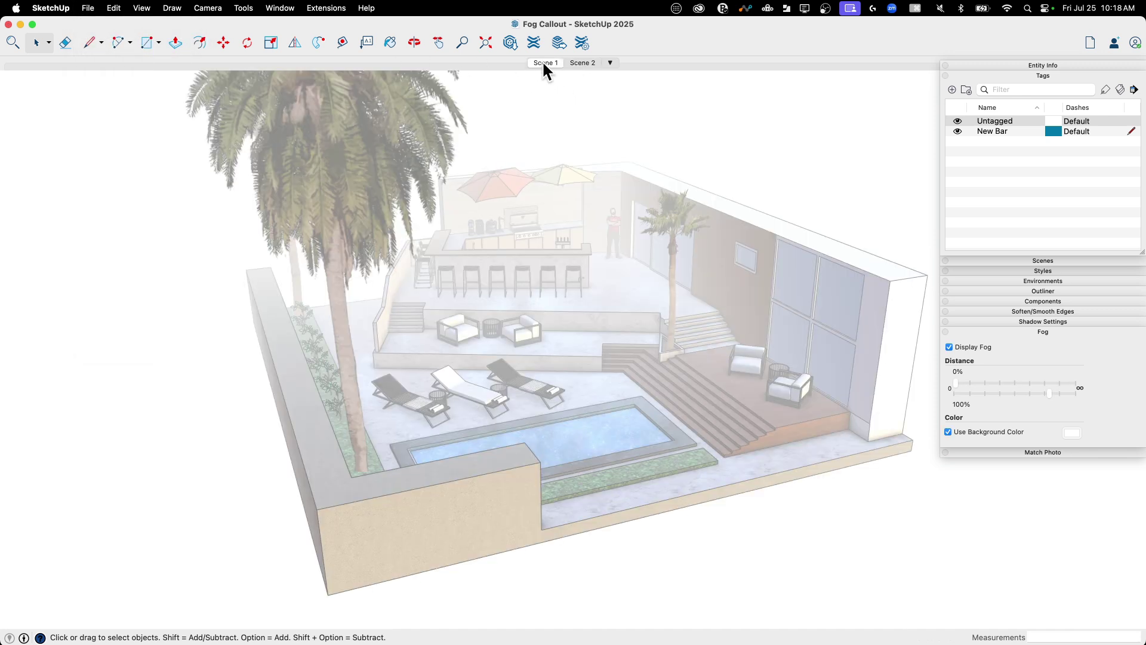
{"action": "left_click", "coordinate": [88, 8]}
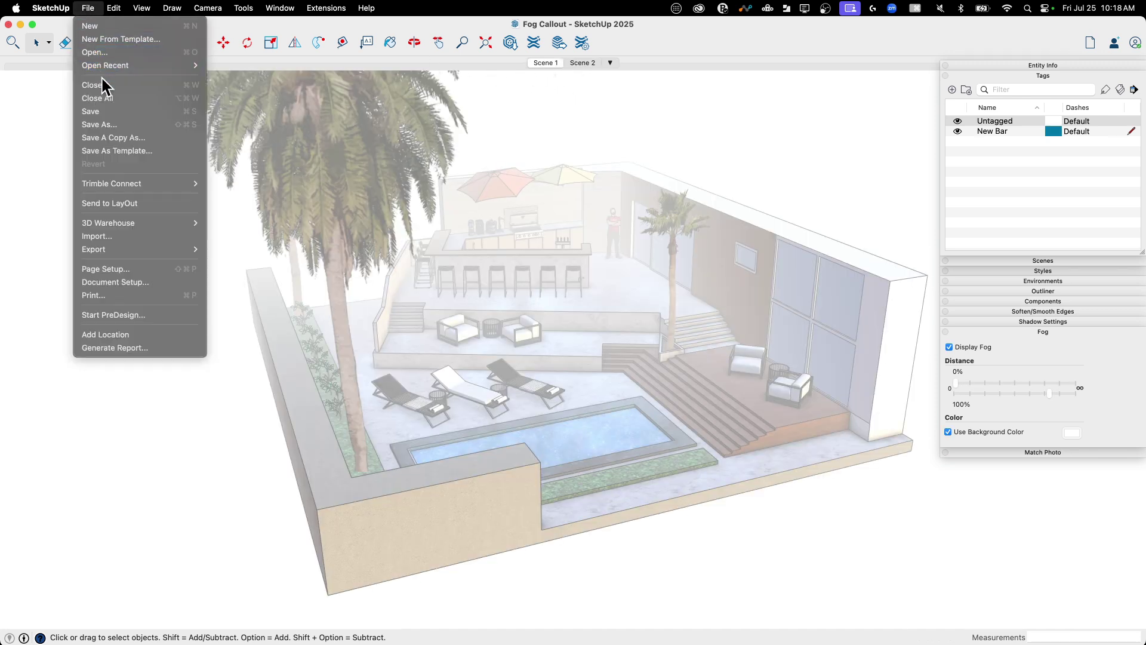
{"action": "left_click", "coordinate": [93, 112]}
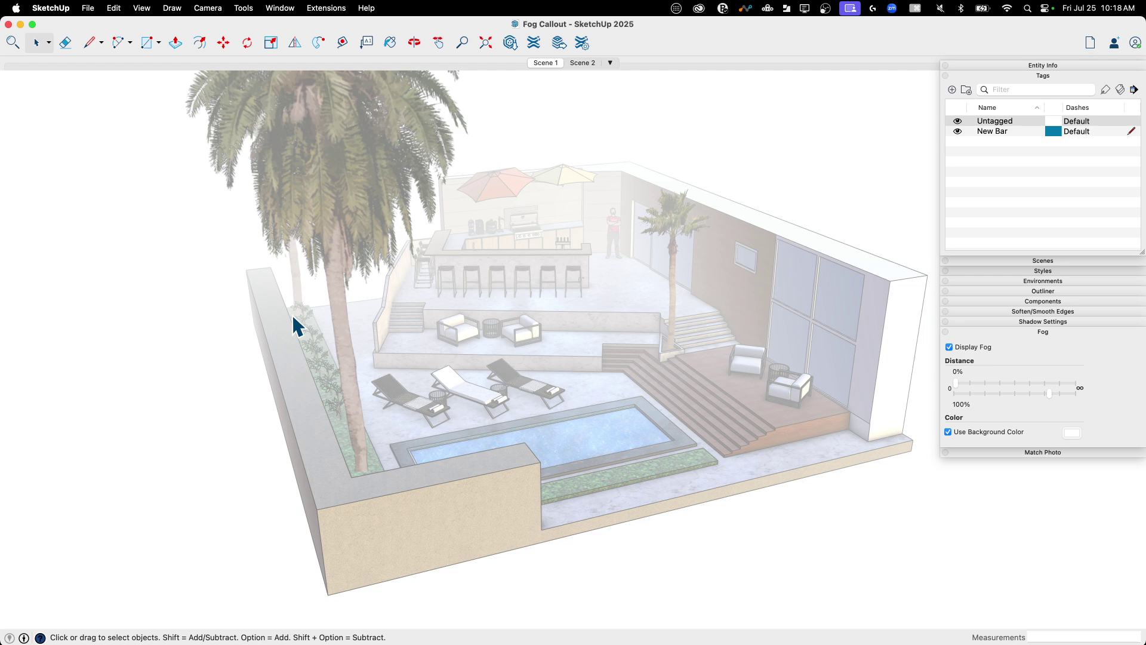
{"action": "left_click", "coordinate": [87, 8]}
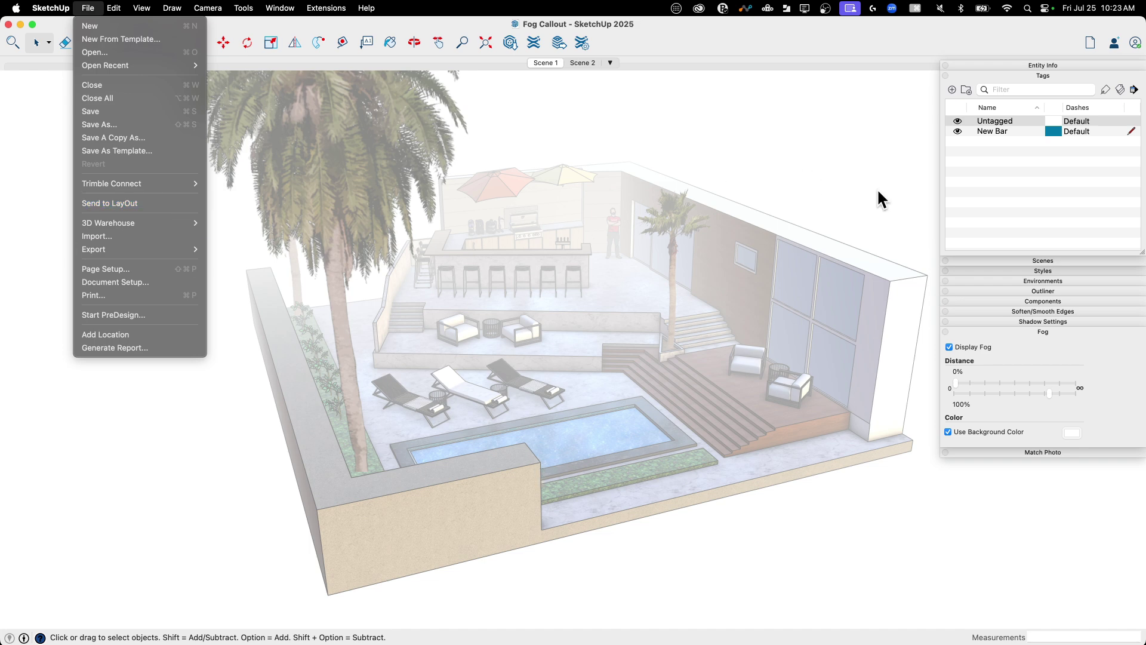
{"action": "left_click", "coordinate": [501, 171]}
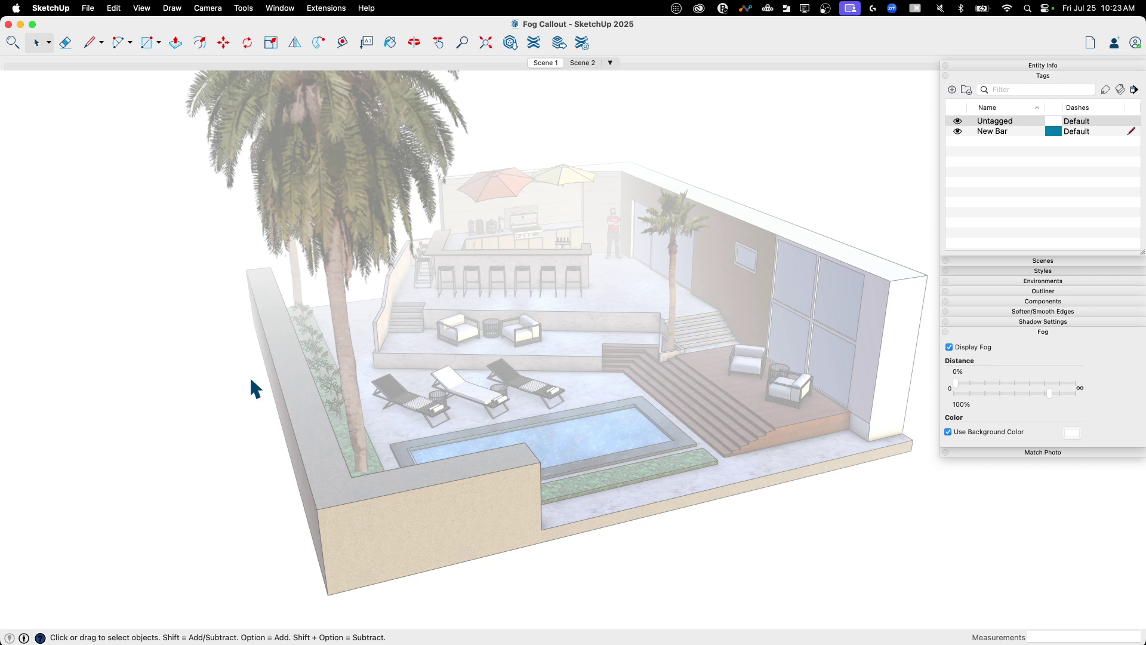
Step: Colour the style's edges Tin grey, after trying Nickel, Steel and black
{"action": "left_click", "coordinate": [1019, 270]}
{"action": "left_click", "coordinate": [1044, 335]}
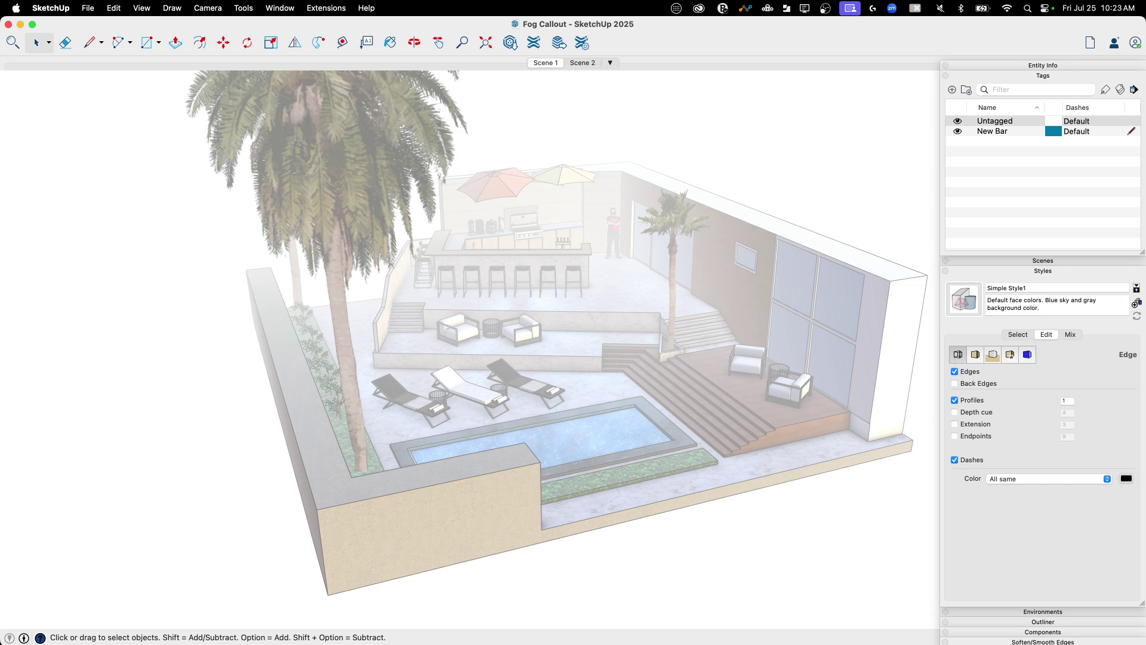
{"action": "left_click", "coordinate": [1126, 478]}
{"action": "left_click_drag", "start_coordinate": [945, 239], "coordinate": [1012, 228]}
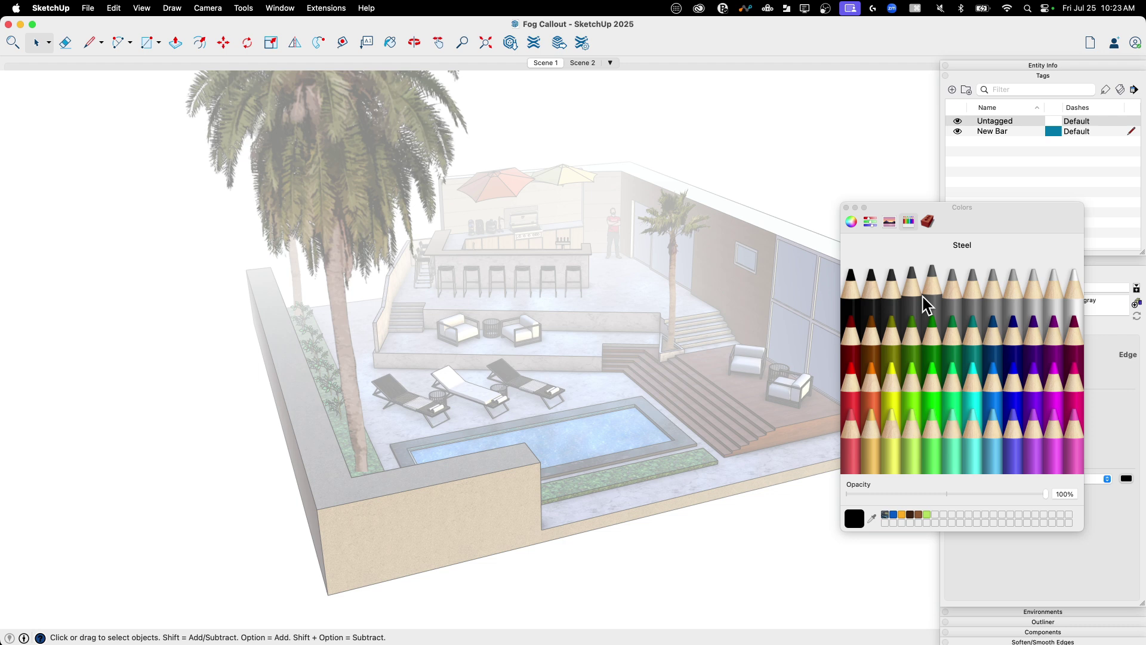
{"action": "left_click", "coordinate": [967, 299]}
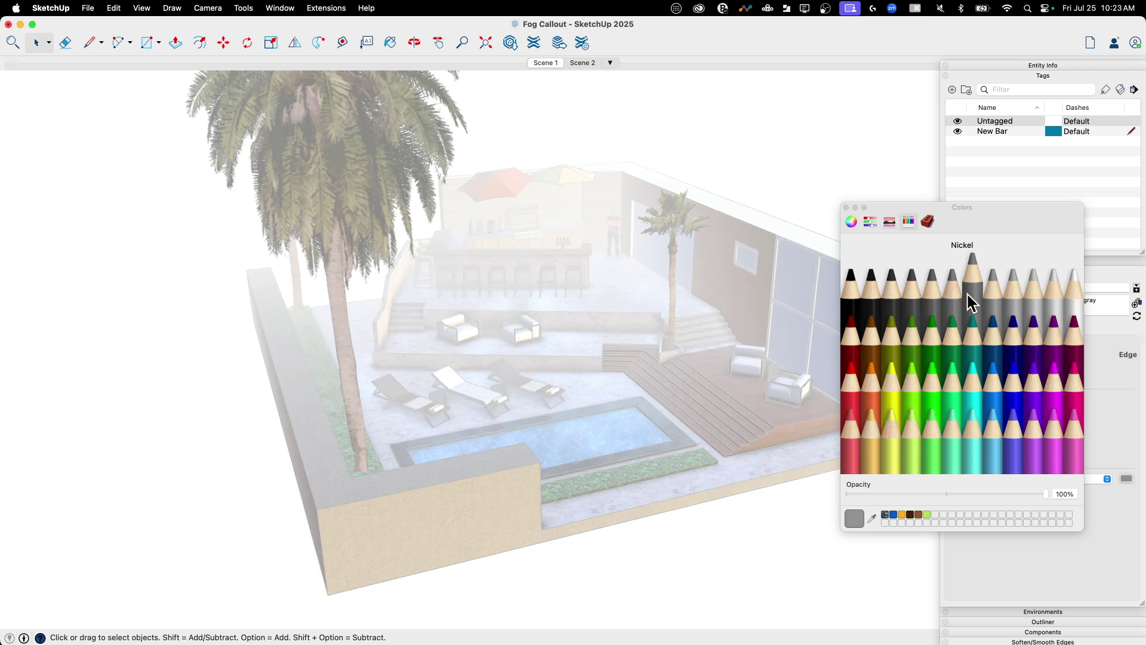
{"action": "left_click", "coordinate": [949, 299]}
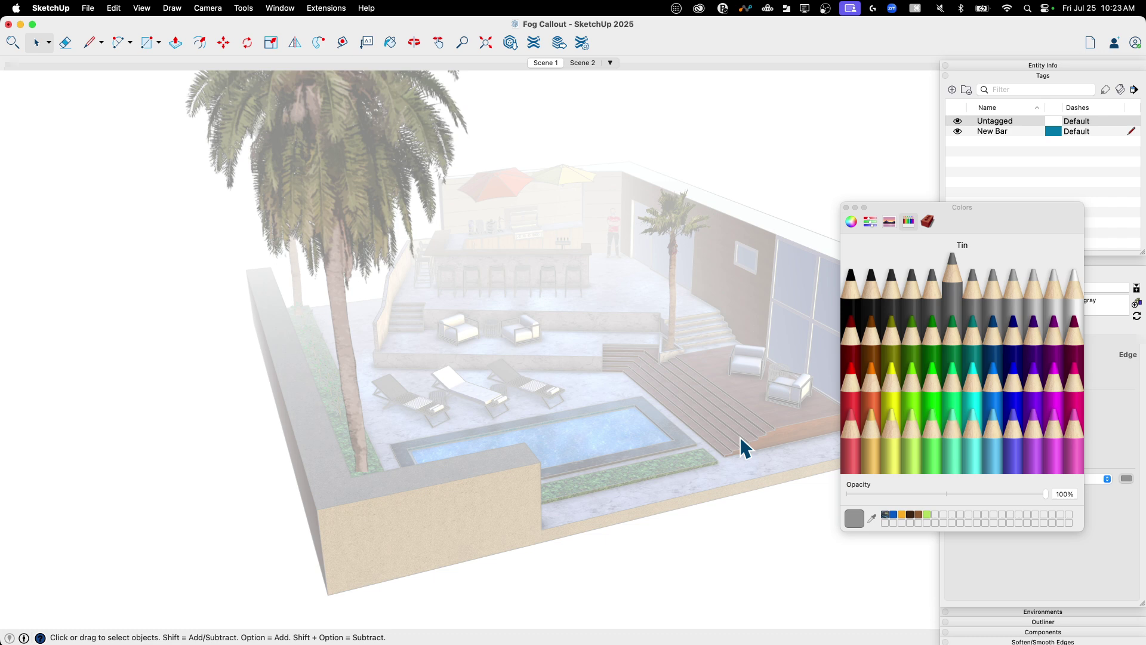
{"action": "left_click", "coordinate": [934, 295]}
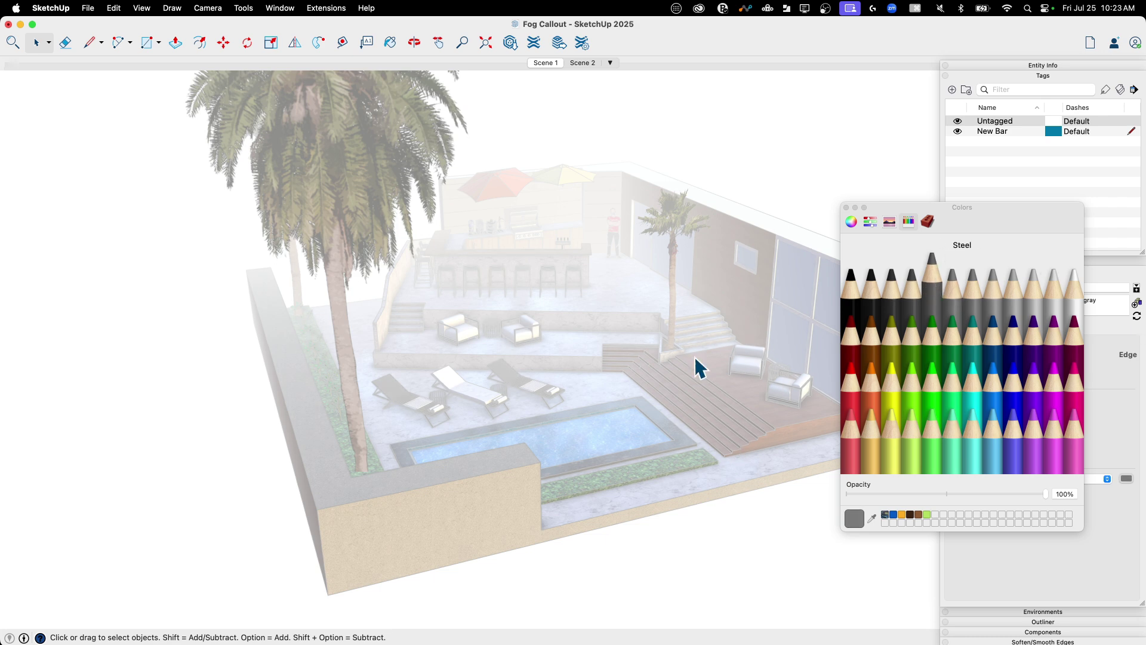
{"action": "left_click", "coordinate": [847, 305]}
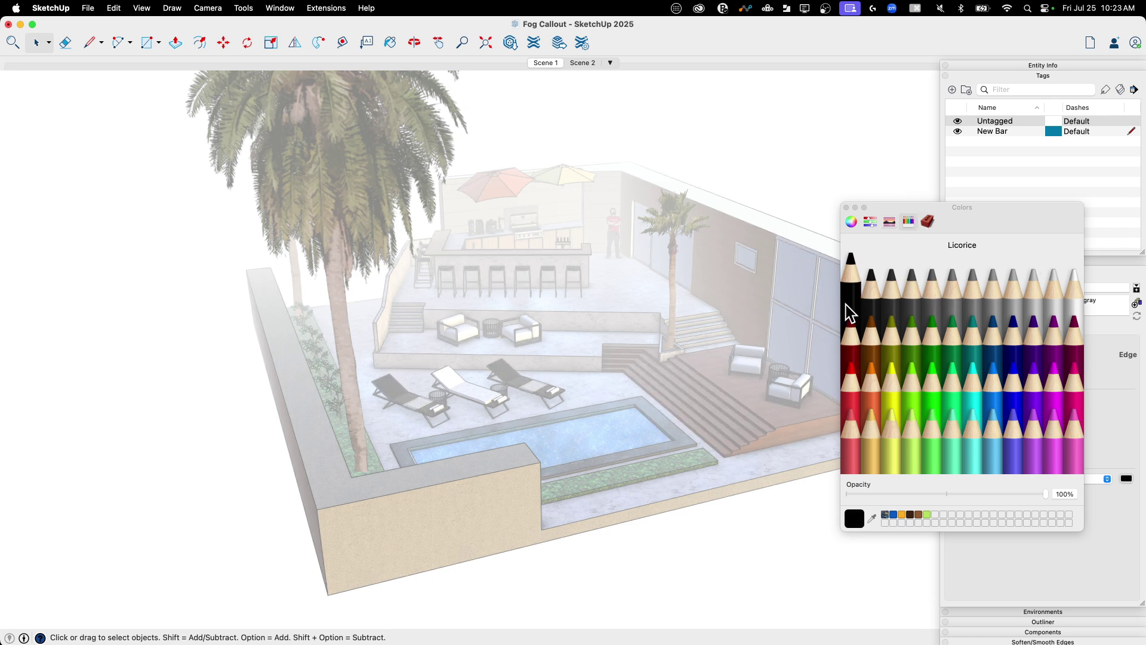
{"action": "left_click", "coordinate": [954, 295]}
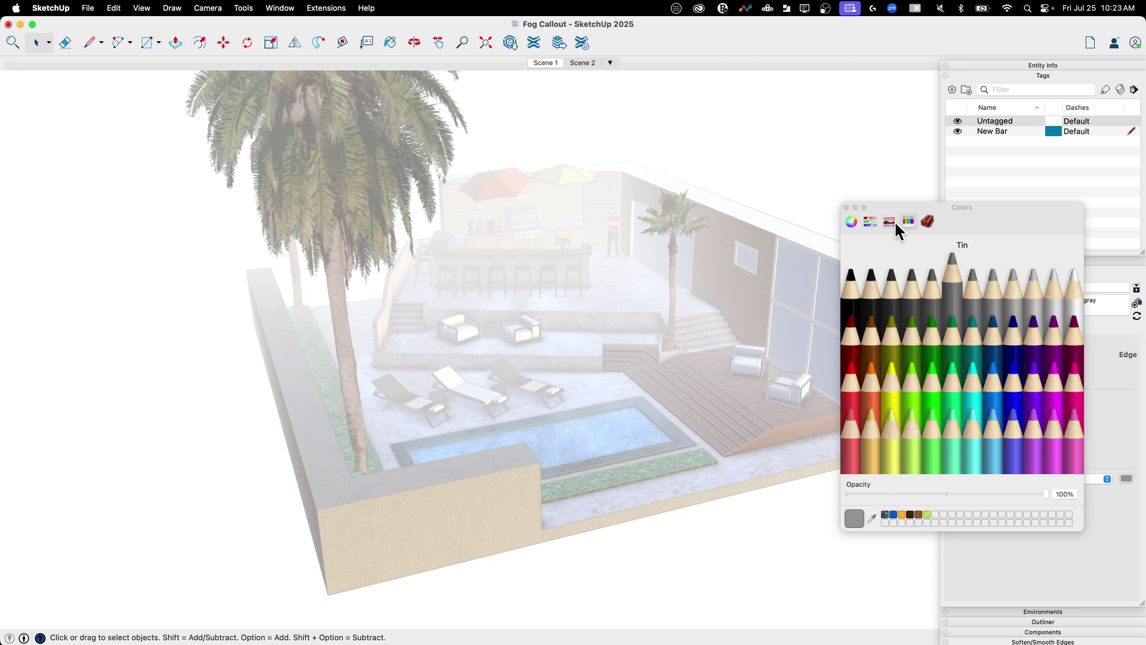
{"action": "left_click", "coordinate": [846, 207]}
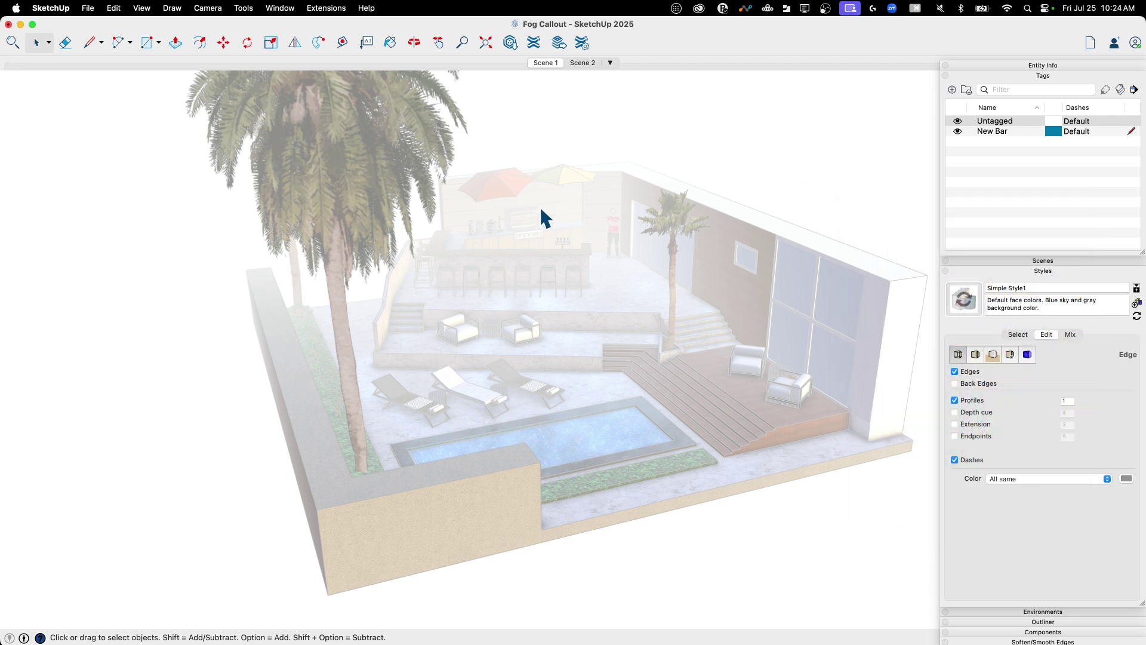
Step: Update Scene 1, saving the grey-edge look as a new style
{"action": "right_click", "coordinate": [537, 62]}
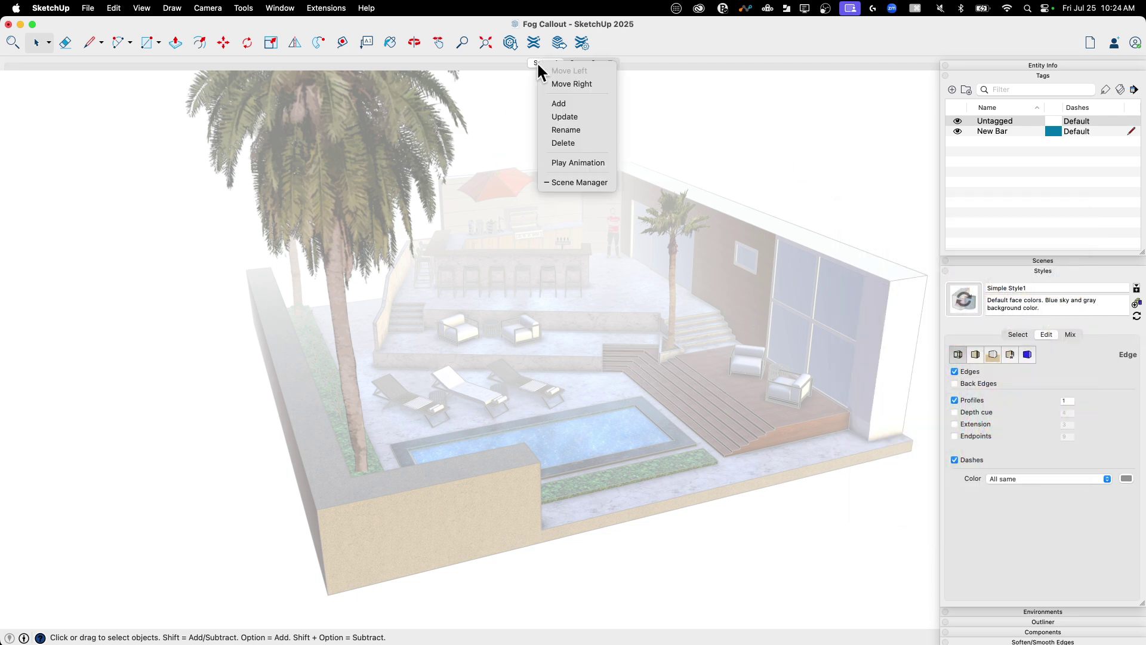
{"action": "left_click", "coordinate": [566, 116]}
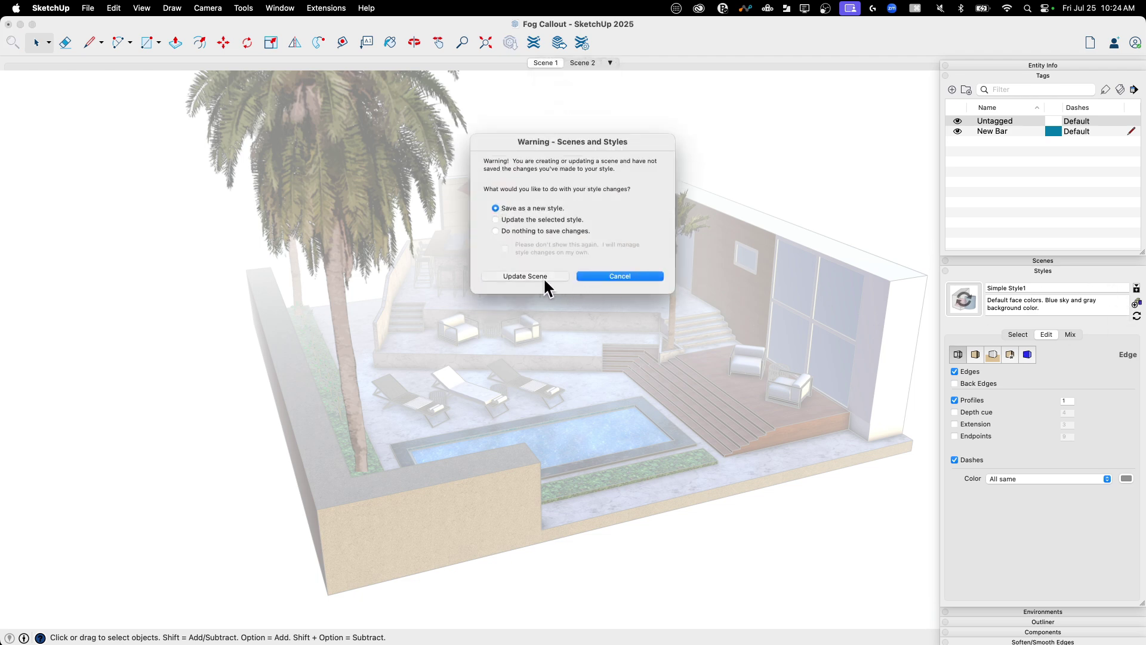
{"action": "left_click", "coordinate": [543, 277]}
{"action": "left_click", "coordinate": [1037, 272]}
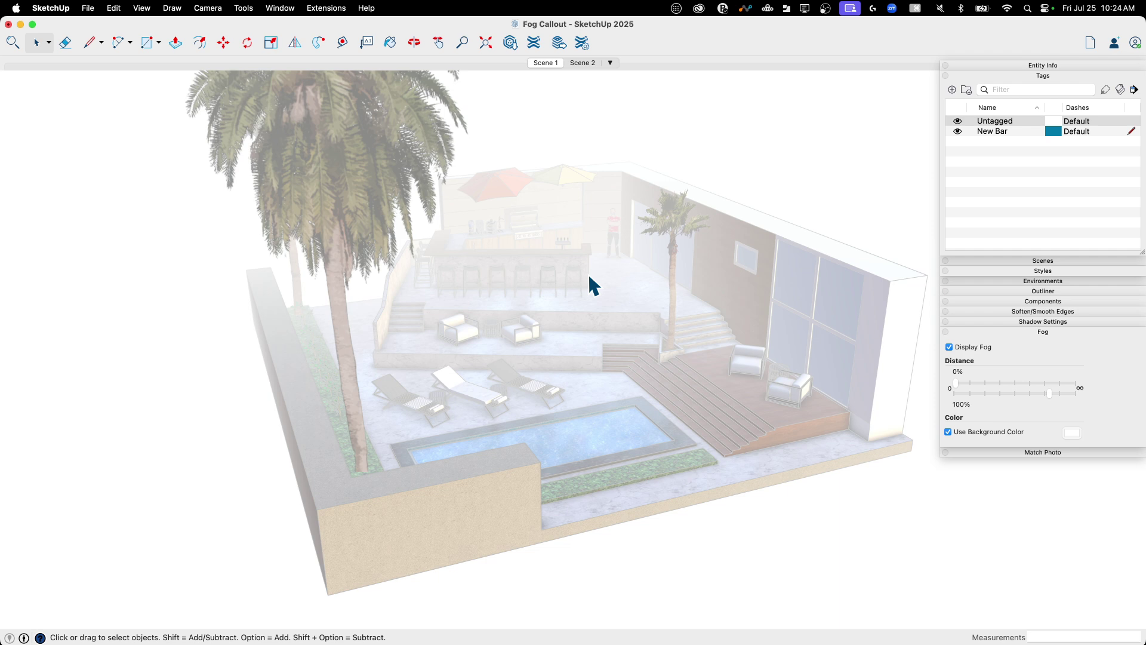
Step: Compare Scene 1 against the bar-only Scene 2, ending on Scene 1
{"action": "left_click", "coordinate": [580, 62]}
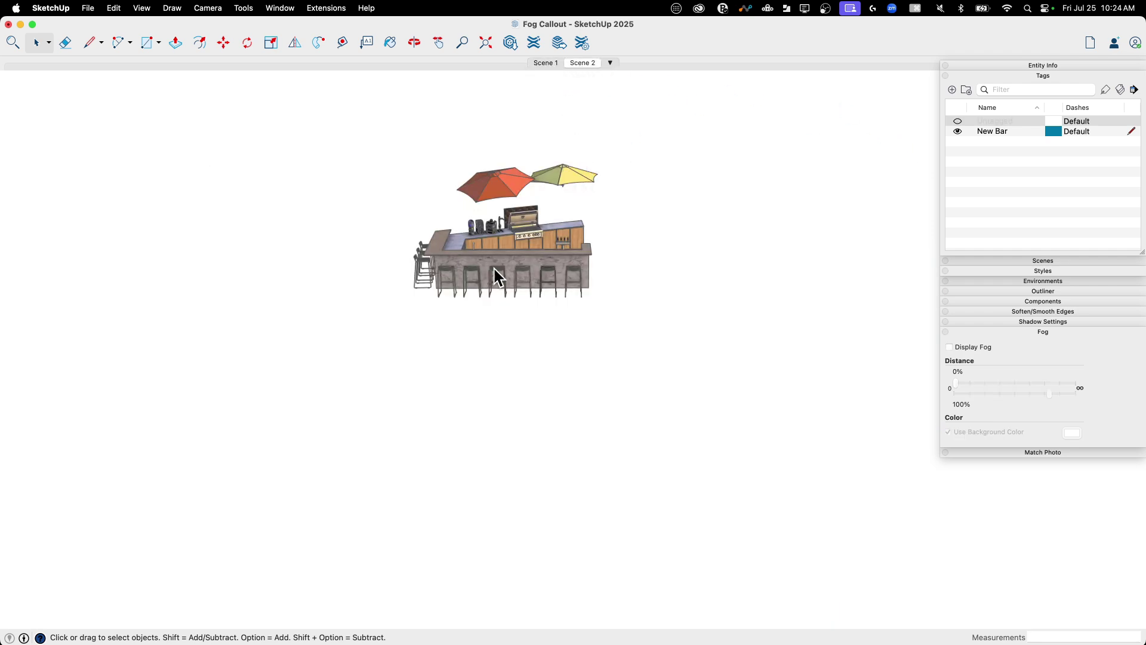
{"action": "left_click", "coordinate": [1029, 273]}
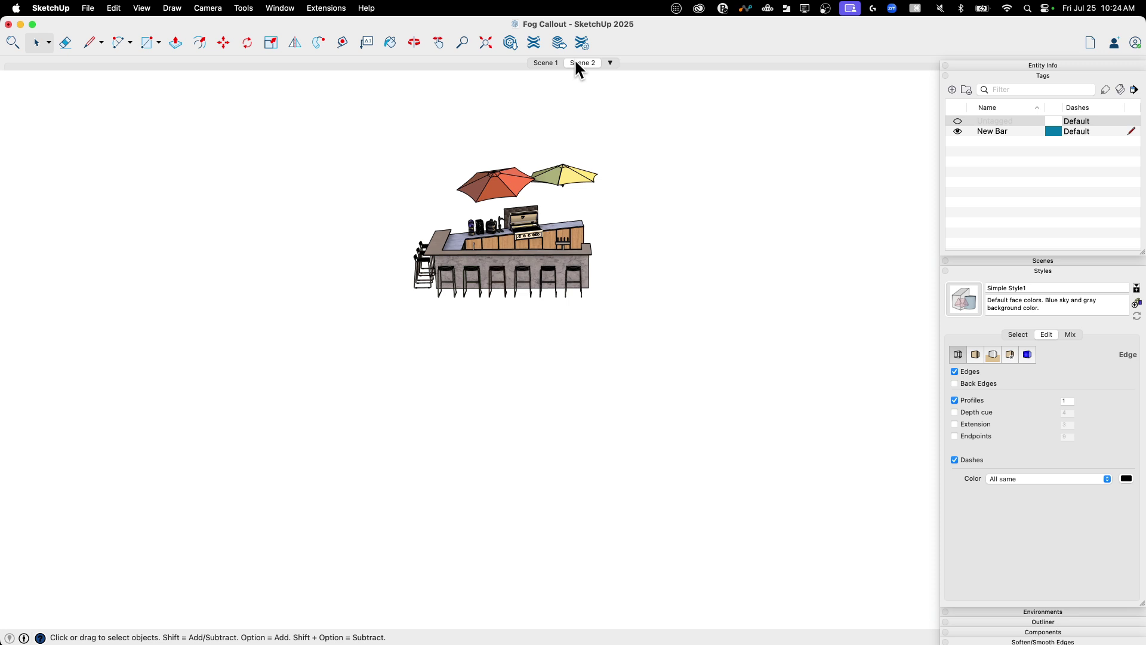
{"action": "left_click", "coordinate": [546, 63]}
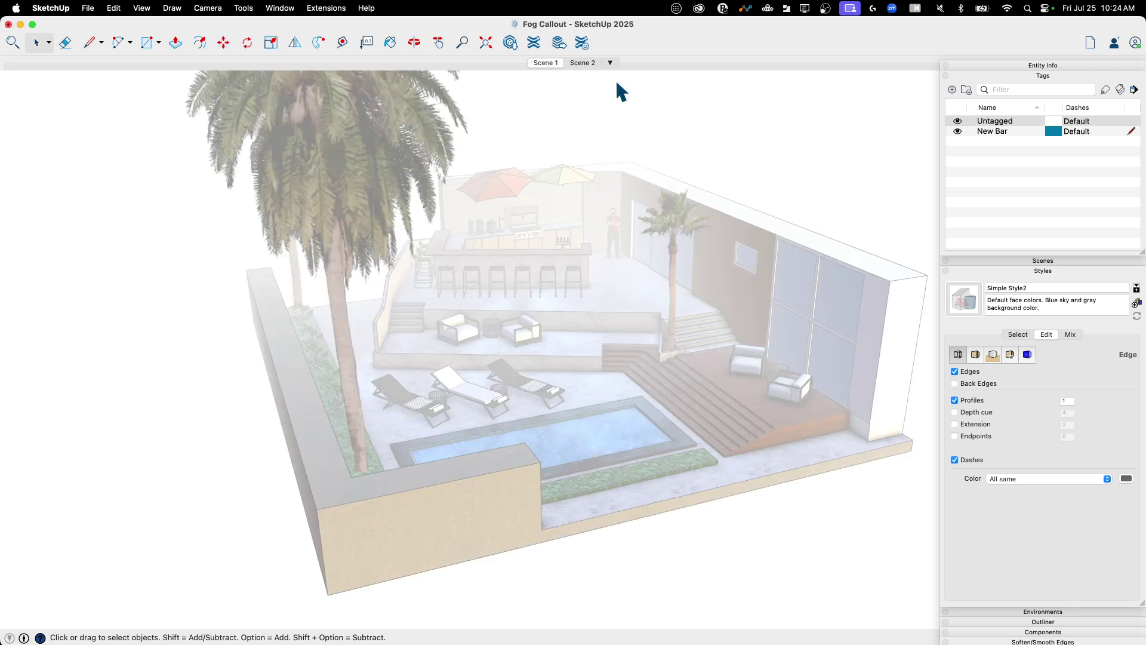
{"action": "left_click", "coordinate": [1020, 270]}
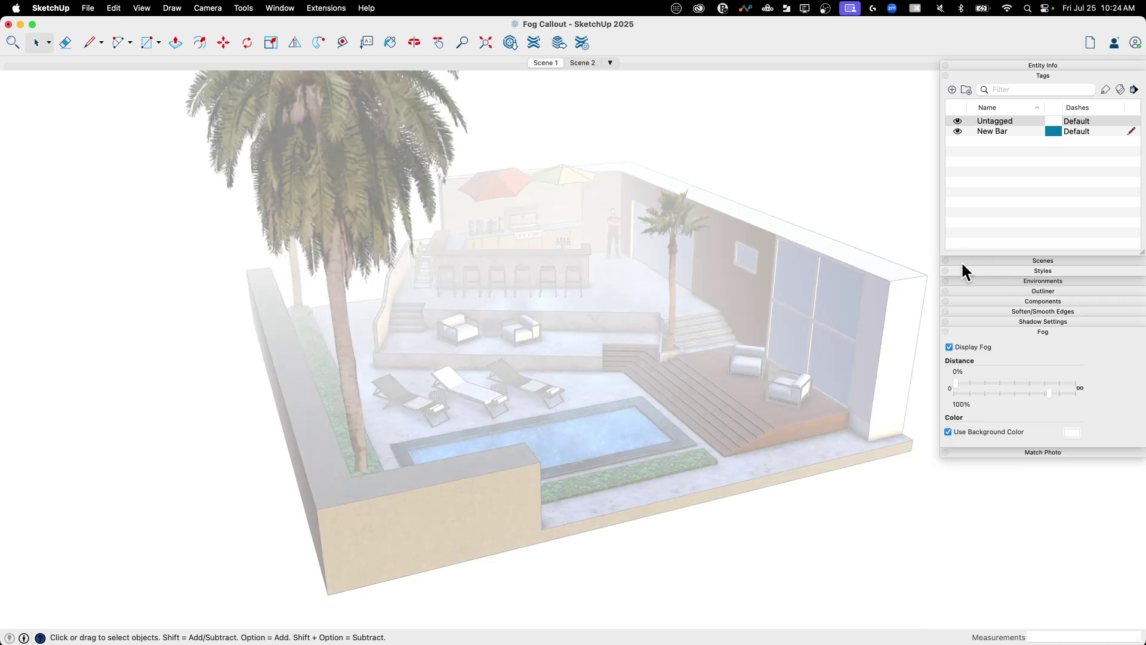
{"action": "left_click", "coordinate": [582, 63]}
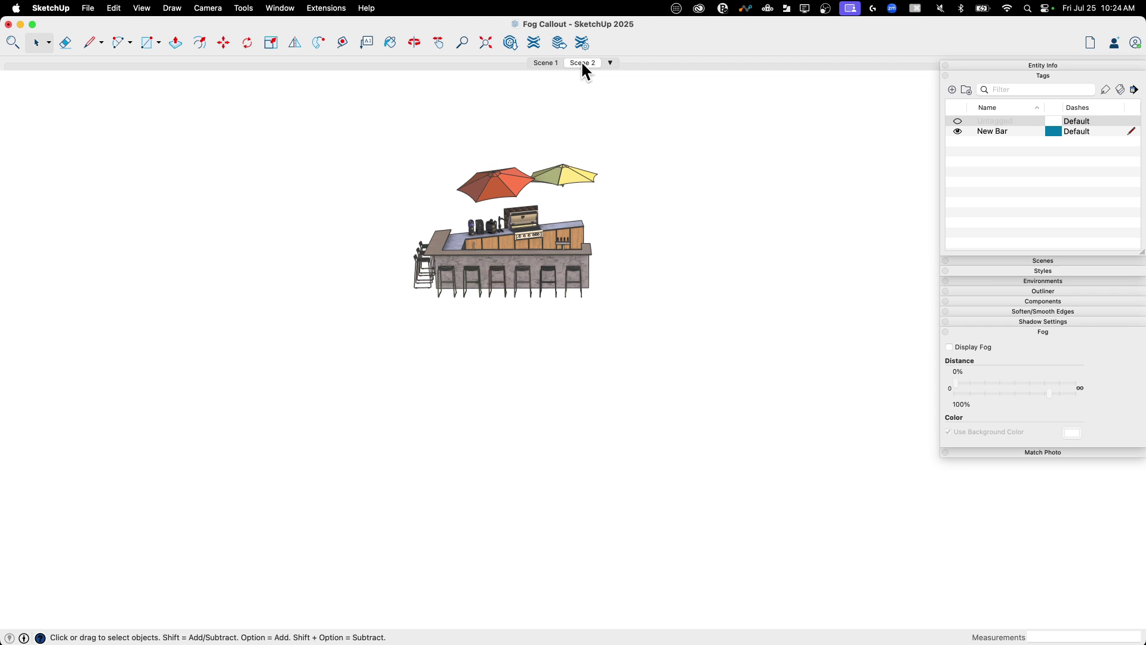
{"action": "left_click", "coordinate": [544, 62]}
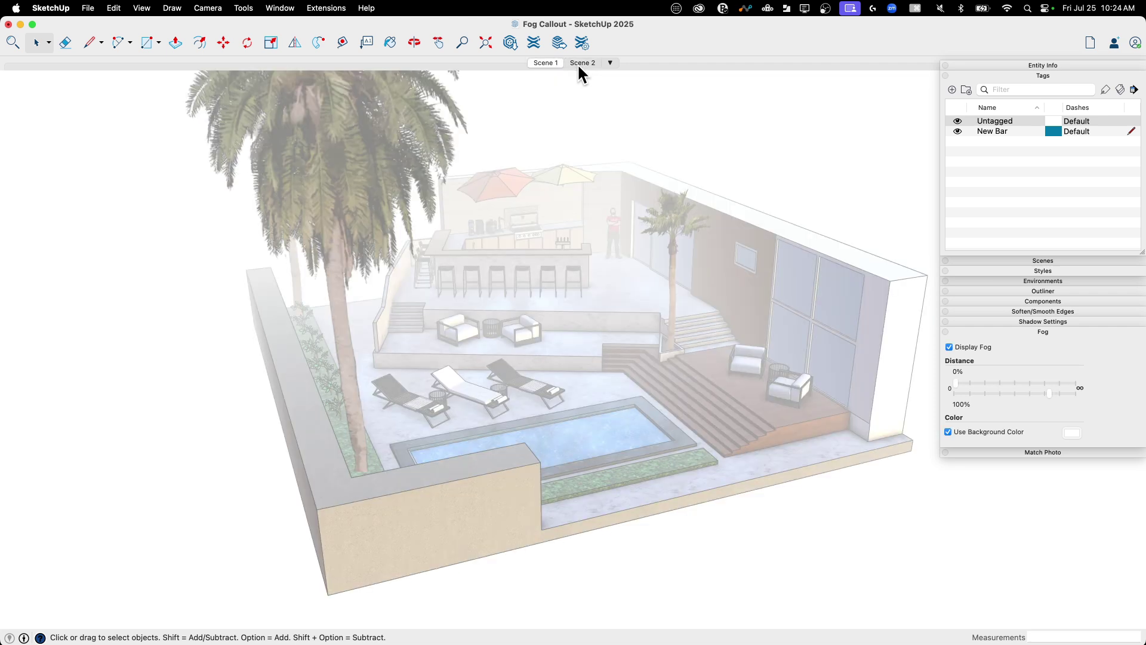
{"action": "left_click", "coordinate": [578, 64]}
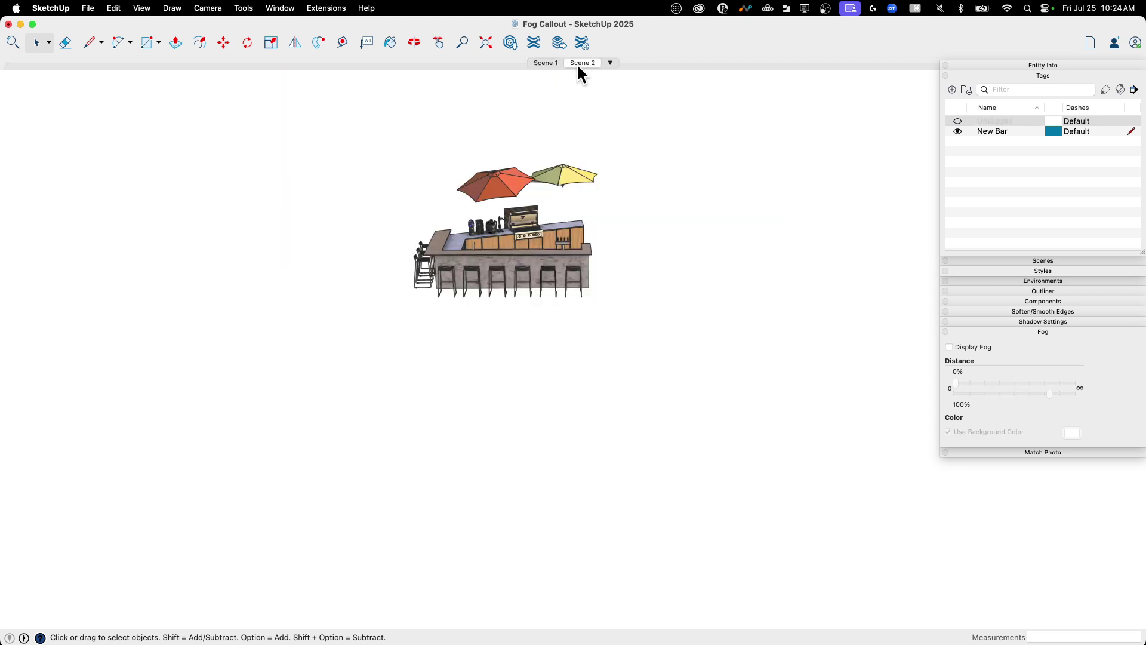
{"action": "left_click", "coordinate": [545, 63]}
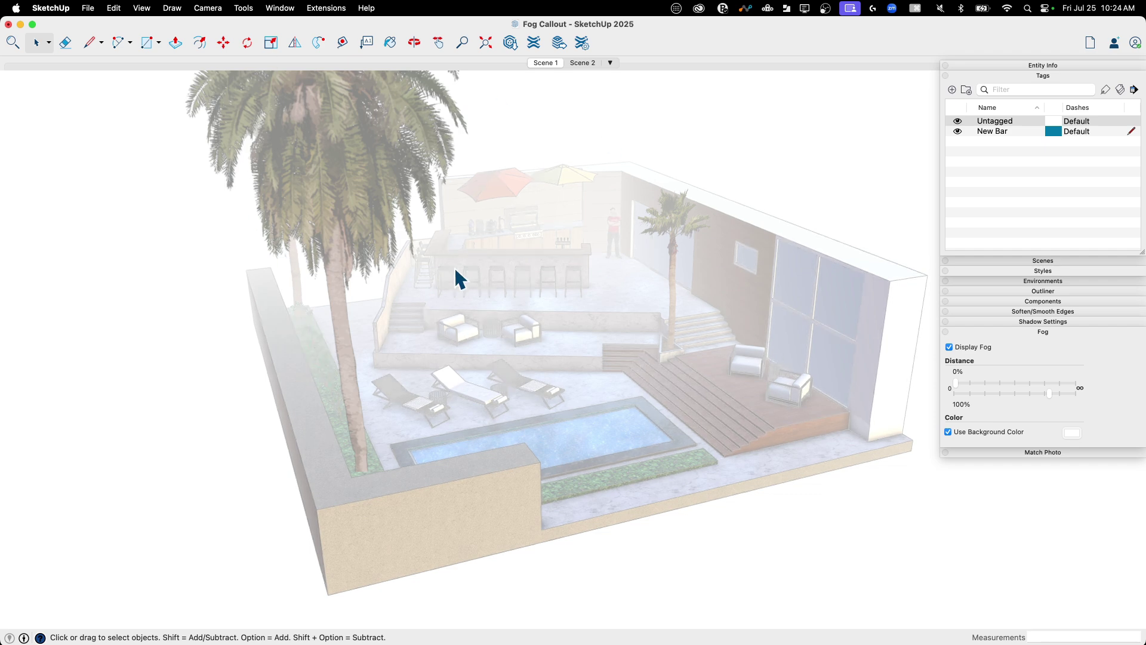
Step: Save the Fog Callout model and send it to LayOut
{"action": "left_click", "coordinate": [91, 15]}
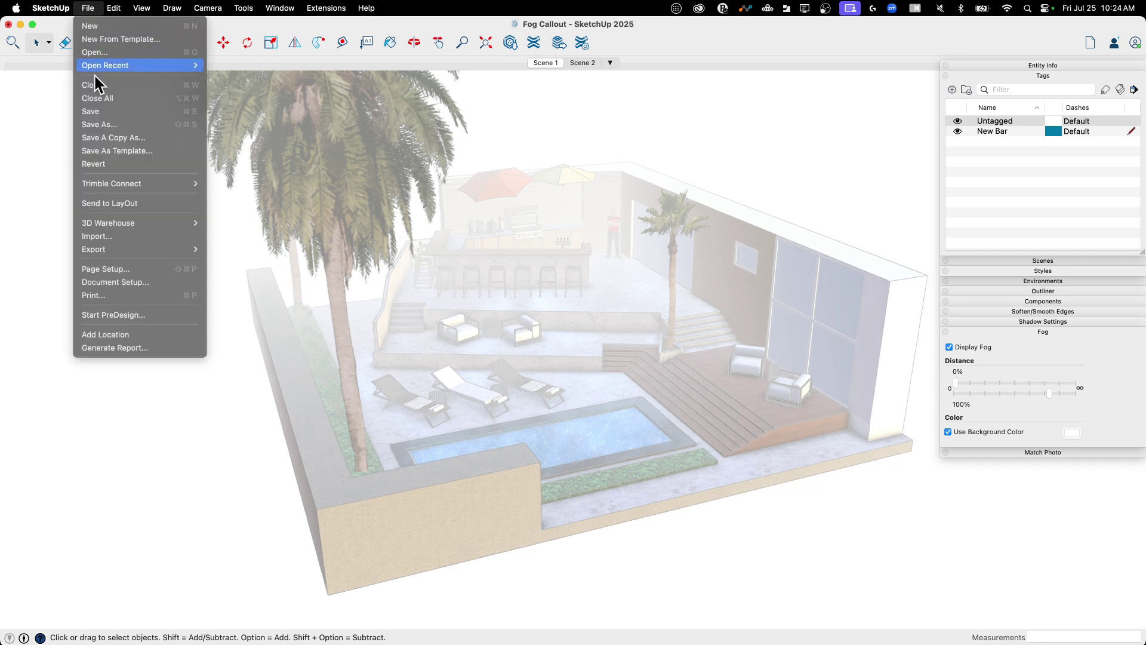
{"action": "left_click", "coordinate": [97, 111]}
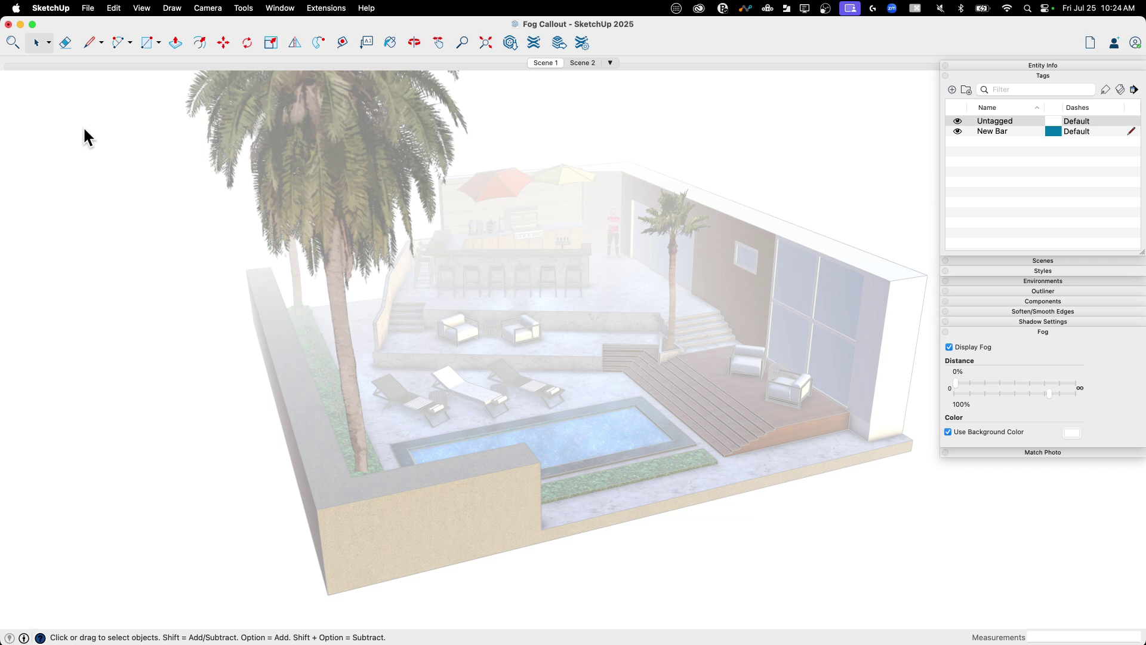
{"action": "left_click", "coordinate": [90, 12]}
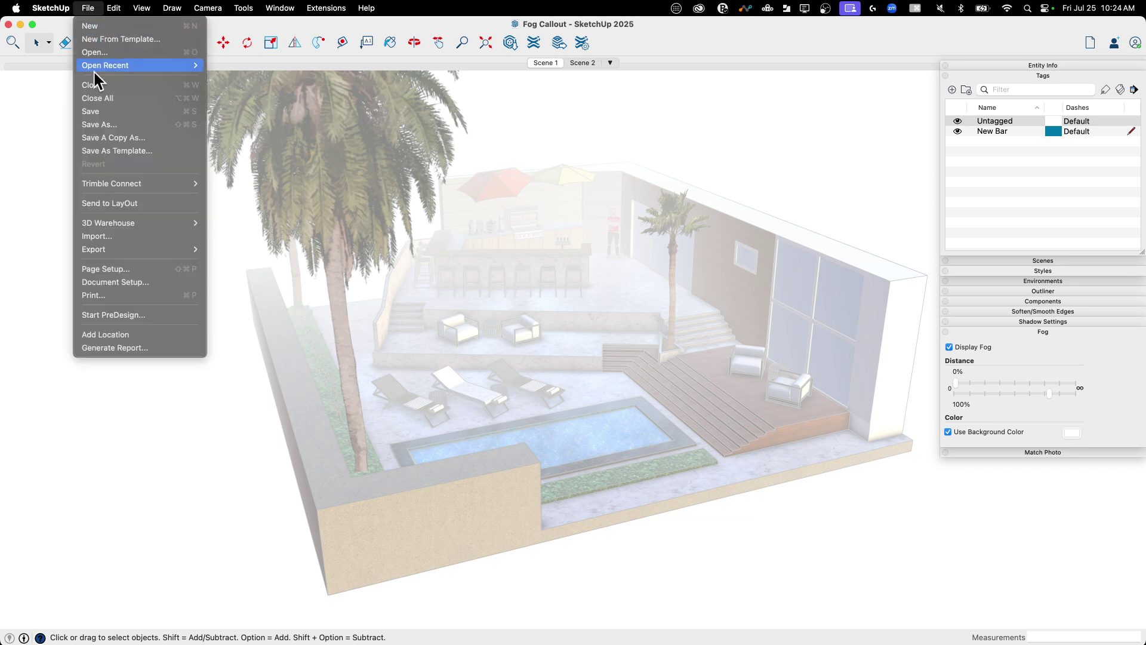
{"action": "left_click", "coordinate": [117, 203]}
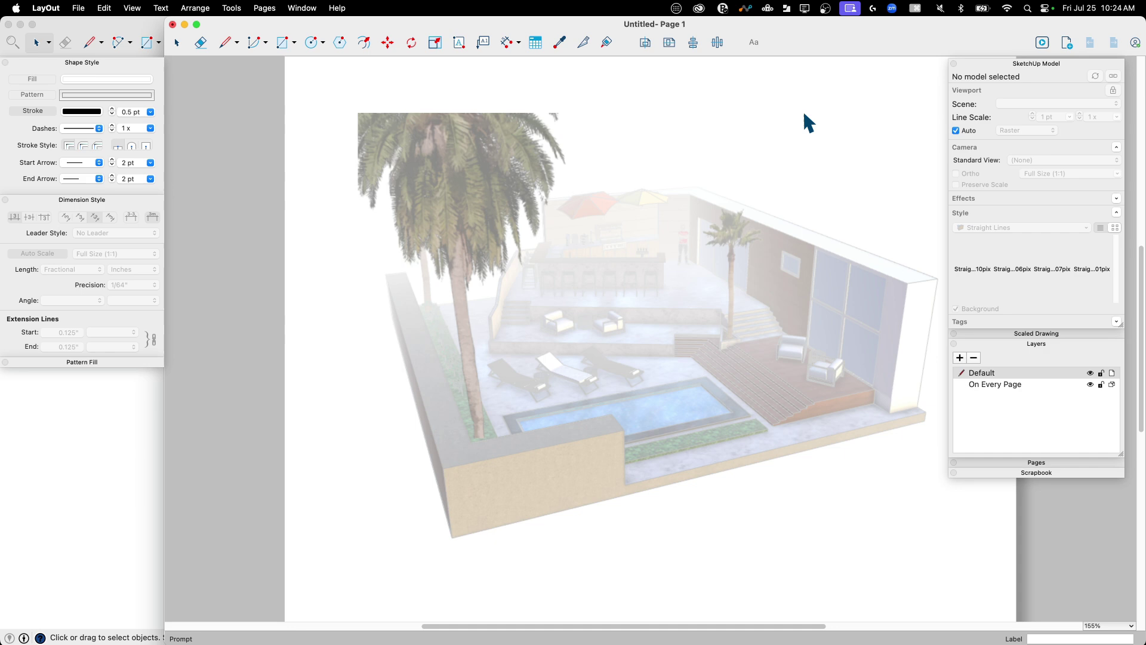
Step: Stretch the LayOut window across the full screen and select the foggy patio viewport
{"action": "left_click_drag", "start_coordinate": [387, 28], "coordinate": [225, 20]}
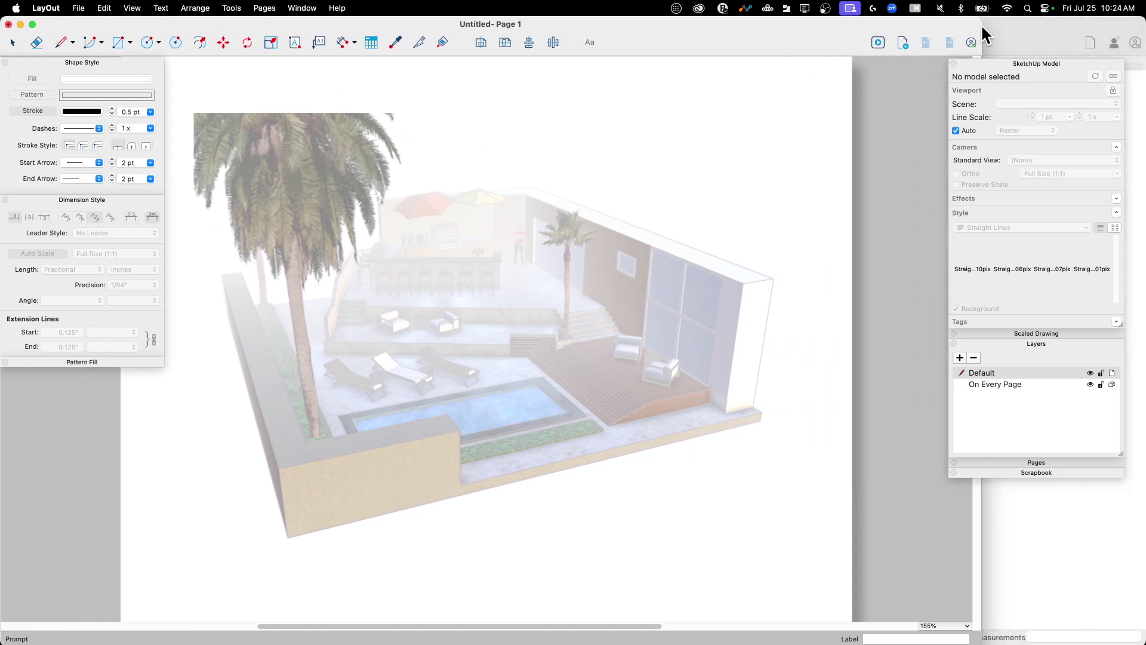
{"action": "left_click_drag", "start_coordinate": [980, 23], "coordinate": [1141, 34]}
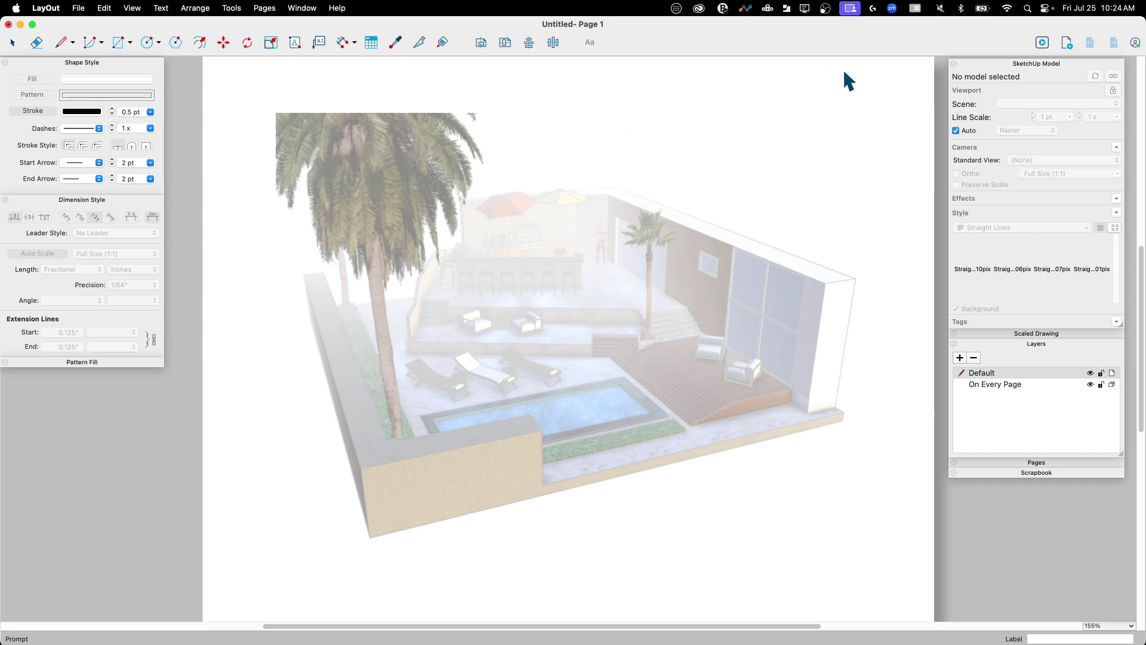
{"action": "left_click", "coordinate": [550, 282]}
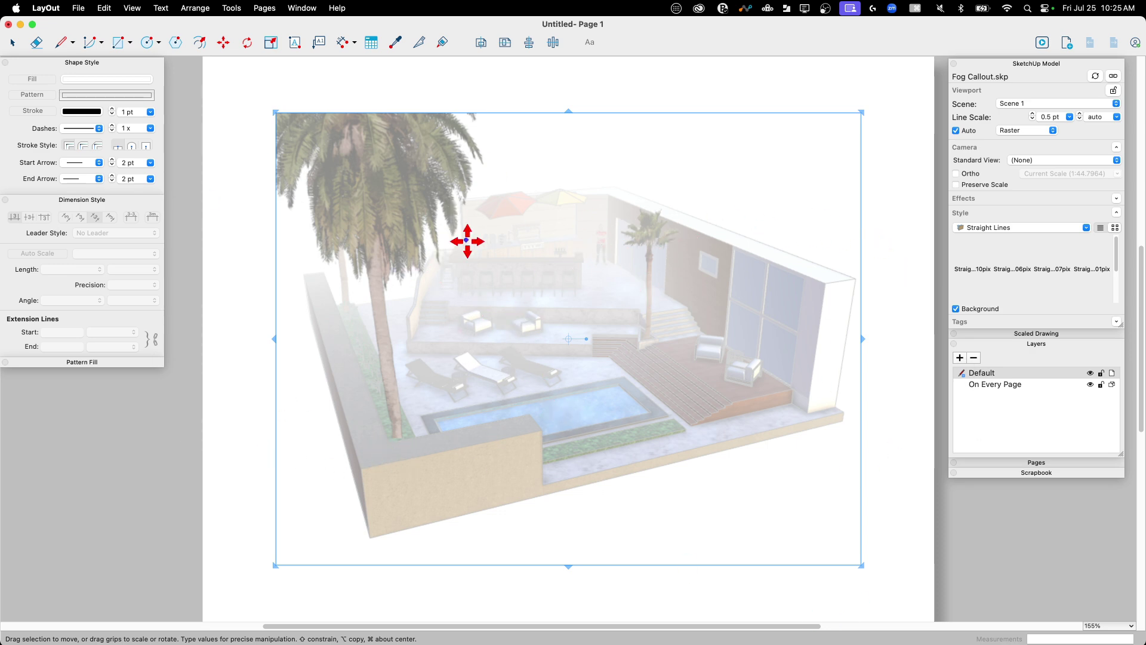
Step: Add Layer 3 and Layer 4, renaming them Foggy and Detail Layer
{"action": "left_click", "coordinate": [959, 358]}
{"action": "left_click", "coordinate": [959, 358]}
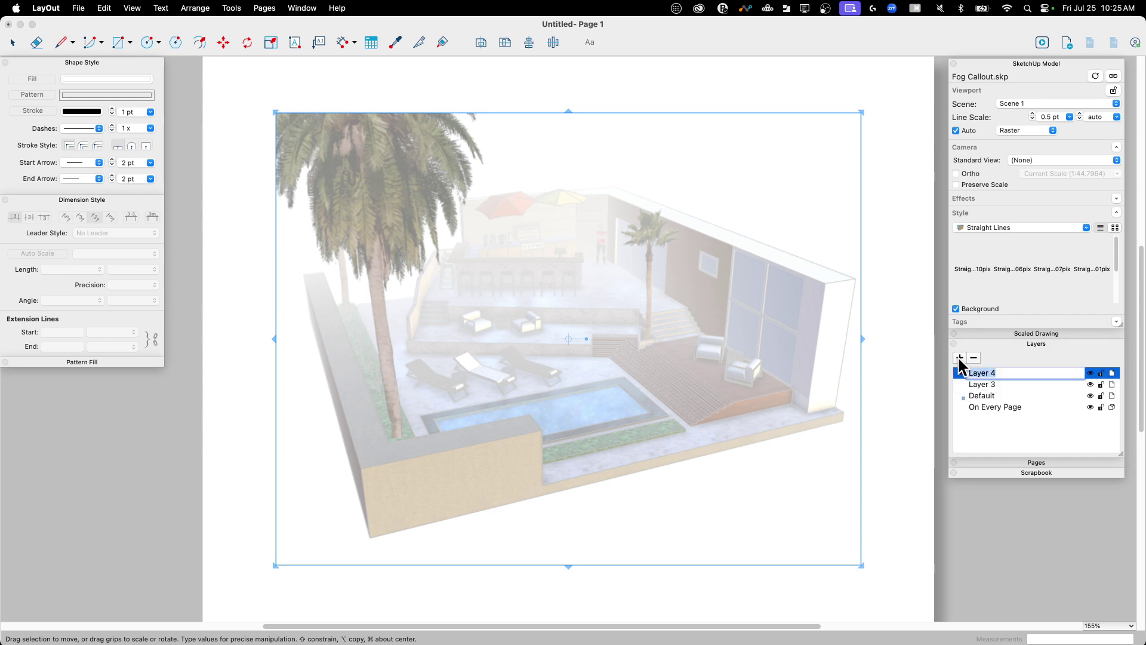
{"action": "left_click", "coordinate": [984, 385]}
{"action": "double_click", "coordinate": [984, 384]}
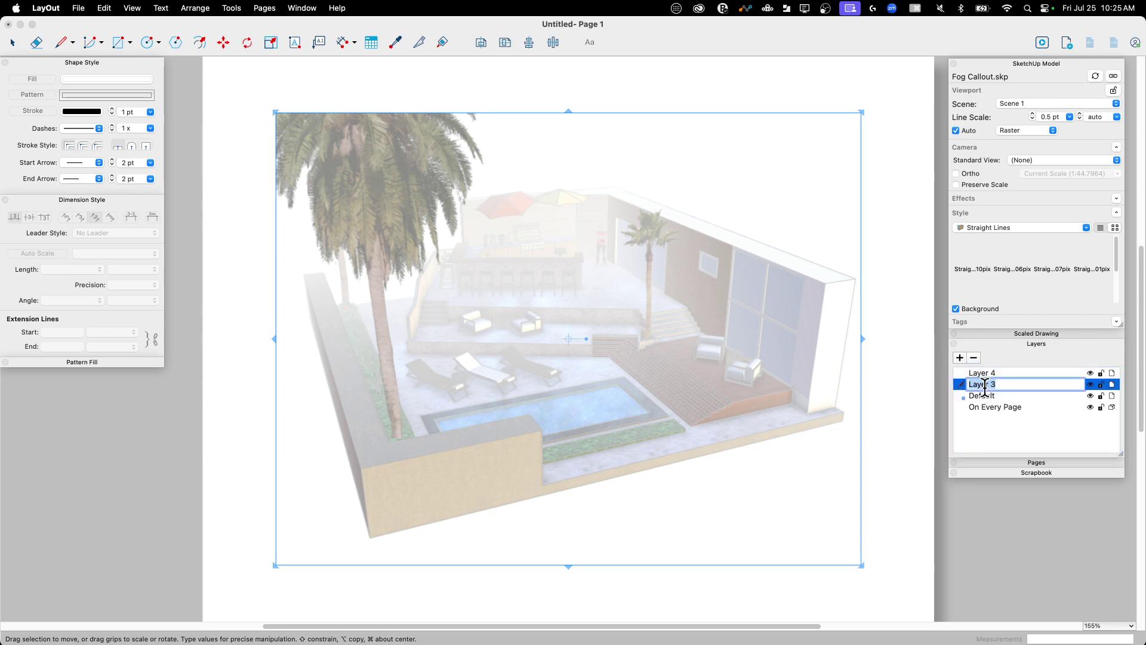
{"action": "type", "text": "Fog"}
{"action": "left_click", "coordinate": [983, 373]}
{"action": "double_click", "coordinate": [984, 373]}
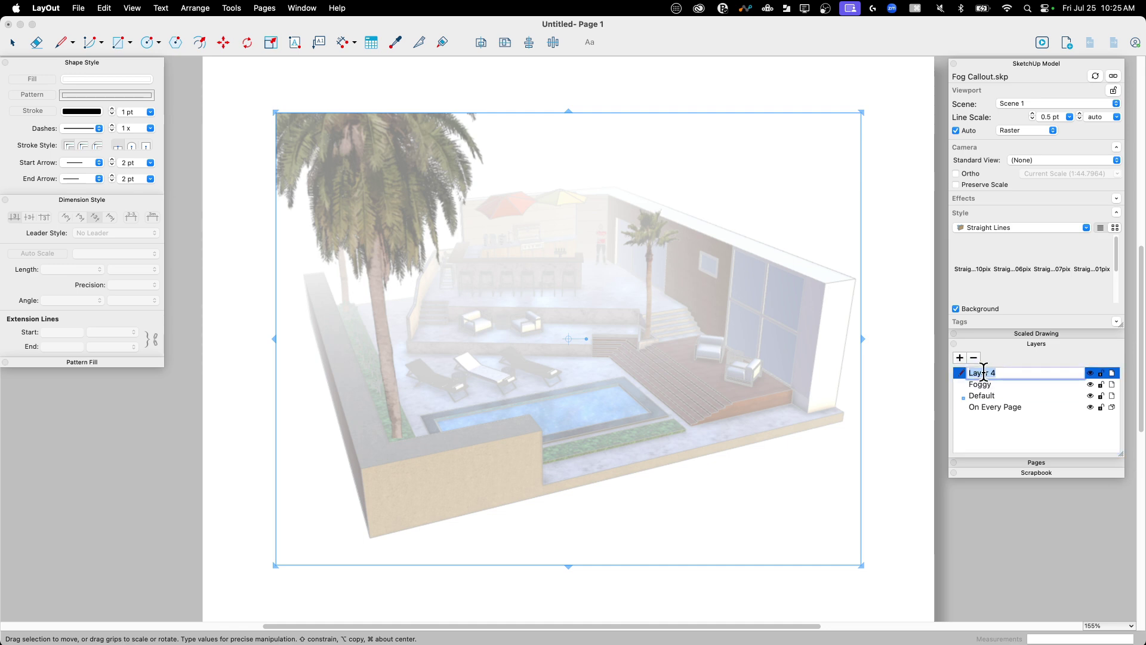
{"action": "type", "text": "Detail"}
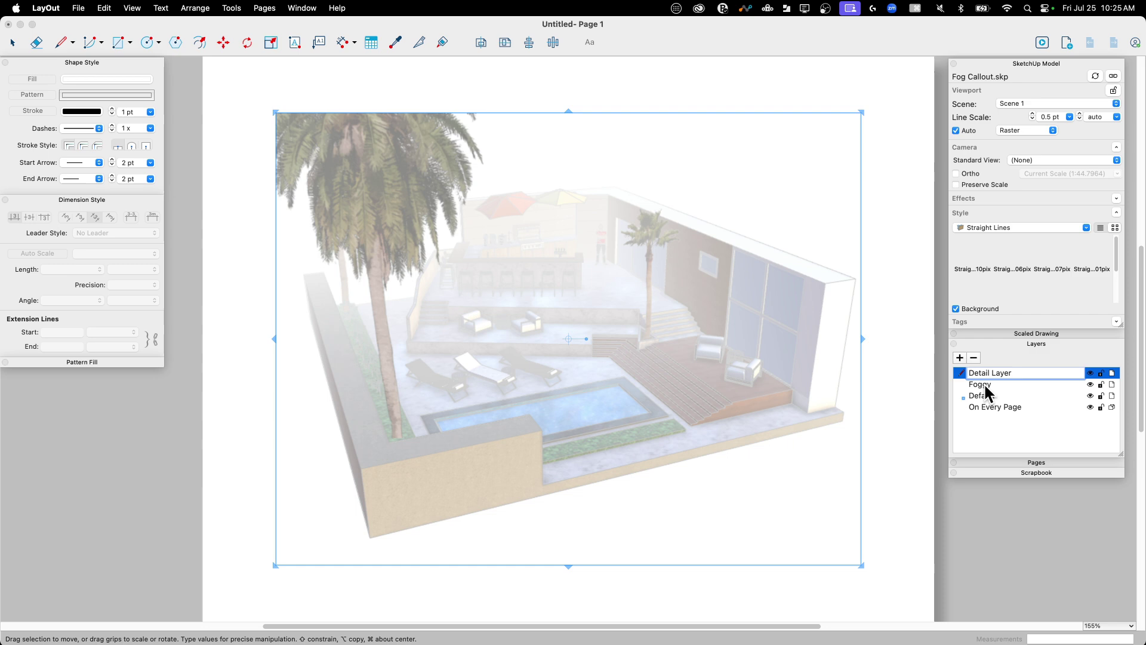
Step: Put the patio viewport on the Foggy layer and confirm it by toggling that layer's visibility
{"action": "left_click", "coordinate": [663, 312]}
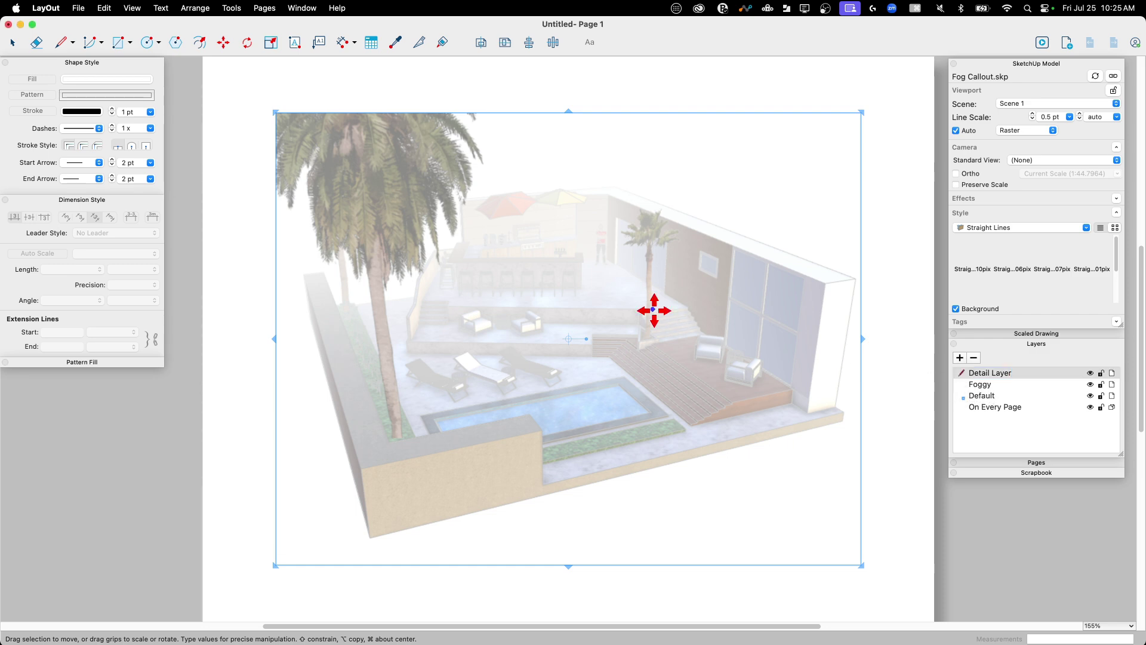
{"action": "right_click", "coordinate": [582, 283]}
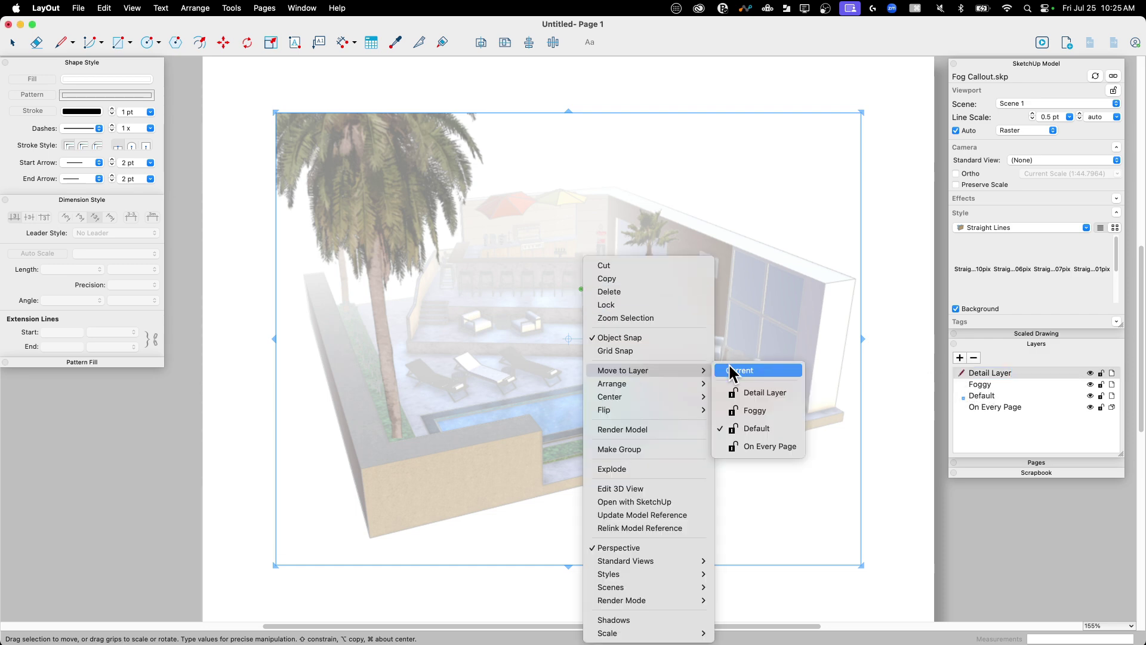
{"action": "left_click", "coordinate": [754, 410]}
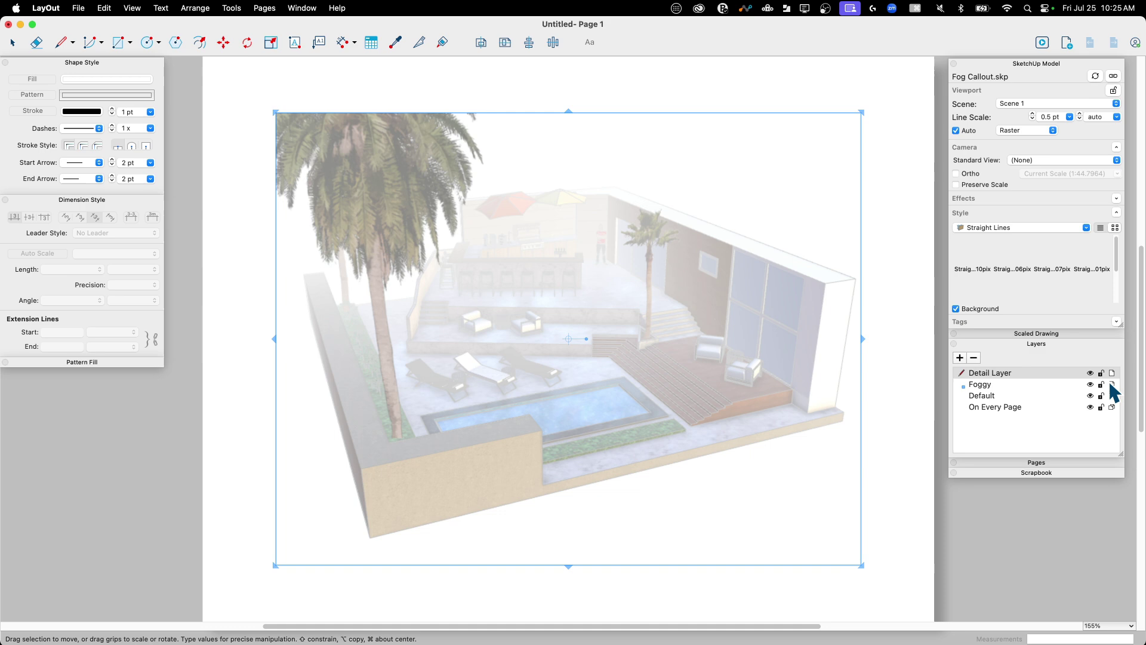
{"action": "left_click", "coordinate": [1089, 384]}
{"action": "left_click", "coordinate": [1089, 384]}
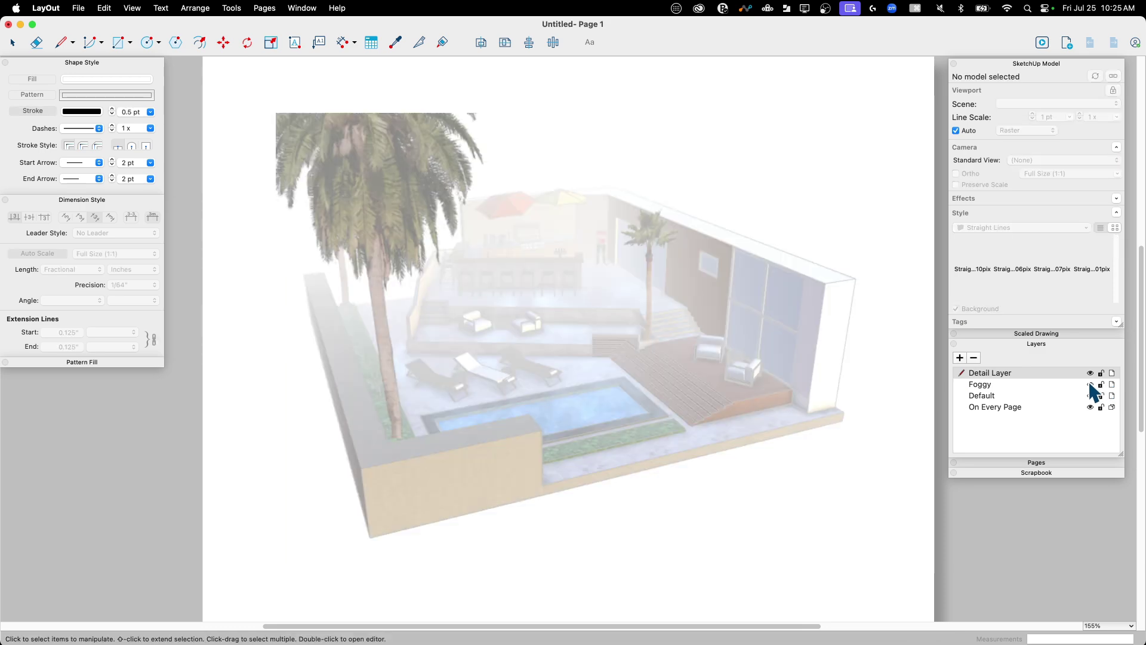
{"action": "left_click", "coordinate": [782, 244]}
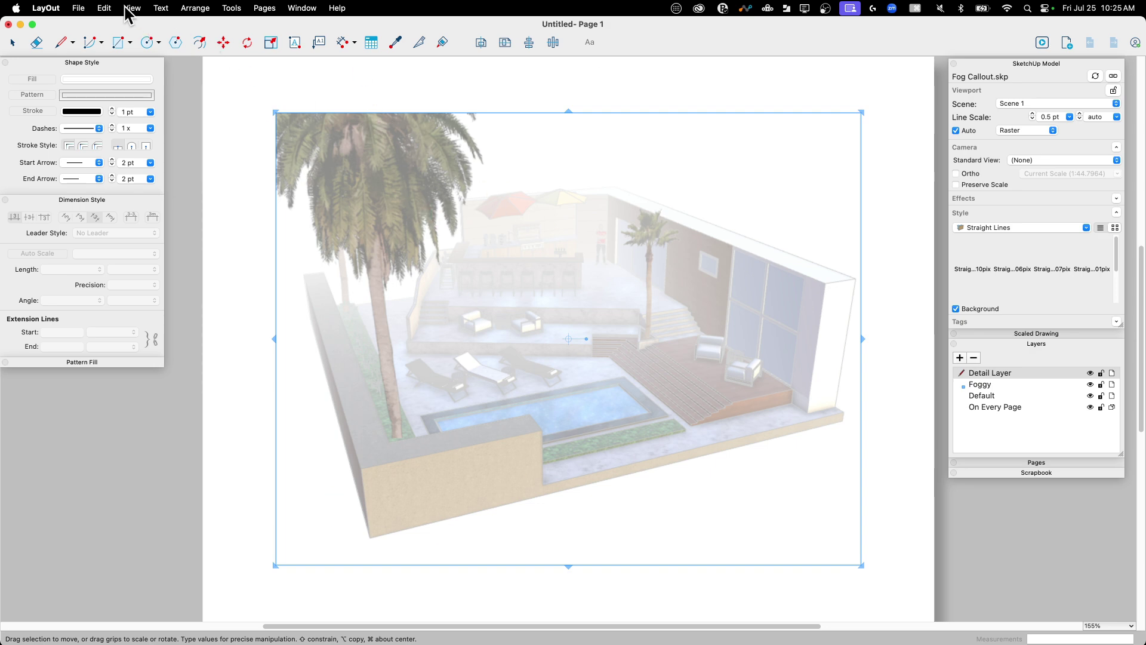
Step: Copy the patio viewport and paste it onto the current Detail Layer
{"action": "left_click", "coordinate": [104, 9]}
{"action": "left_click", "coordinate": [110, 71]}
{"action": "left_click", "coordinate": [109, 7]}
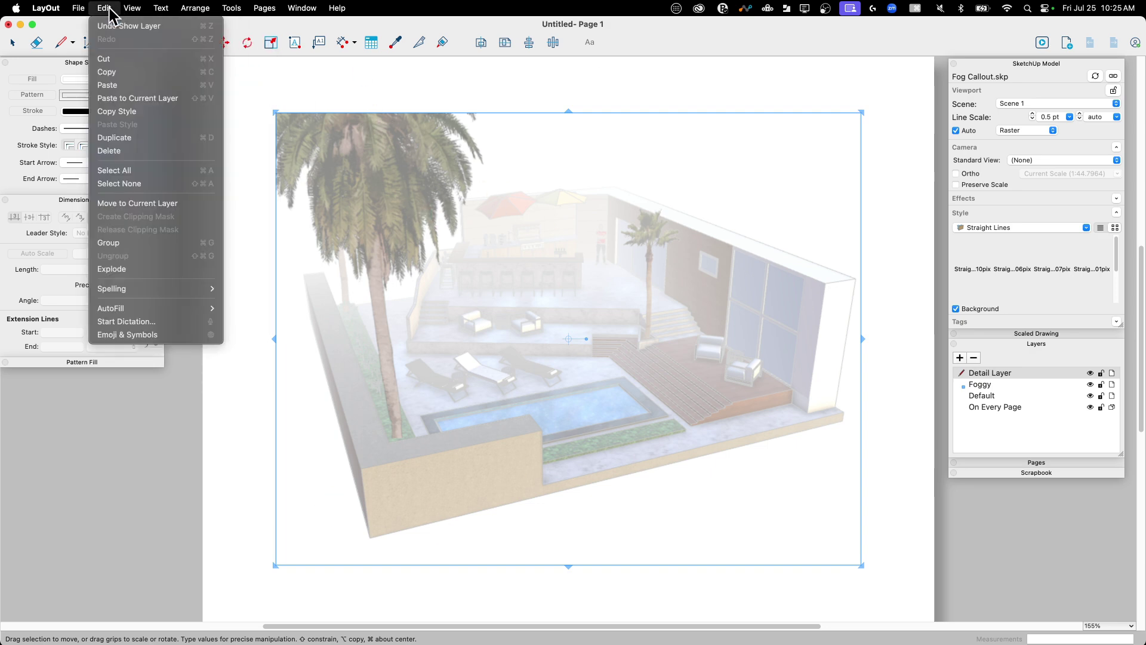
{"action": "left_click", "coordinate": [127, 98]}
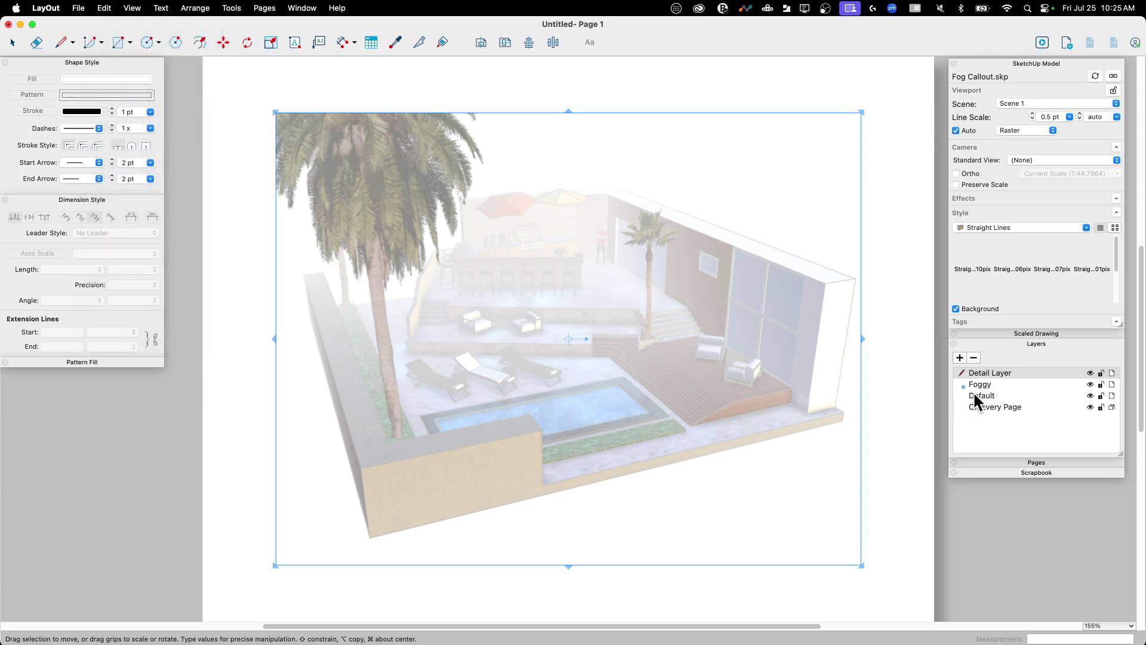
Step: Hide the Foggy layer, make Detail Layer current, and select the pasted viewport
{"action": "left_click", "coordinate": [1090, 374]}
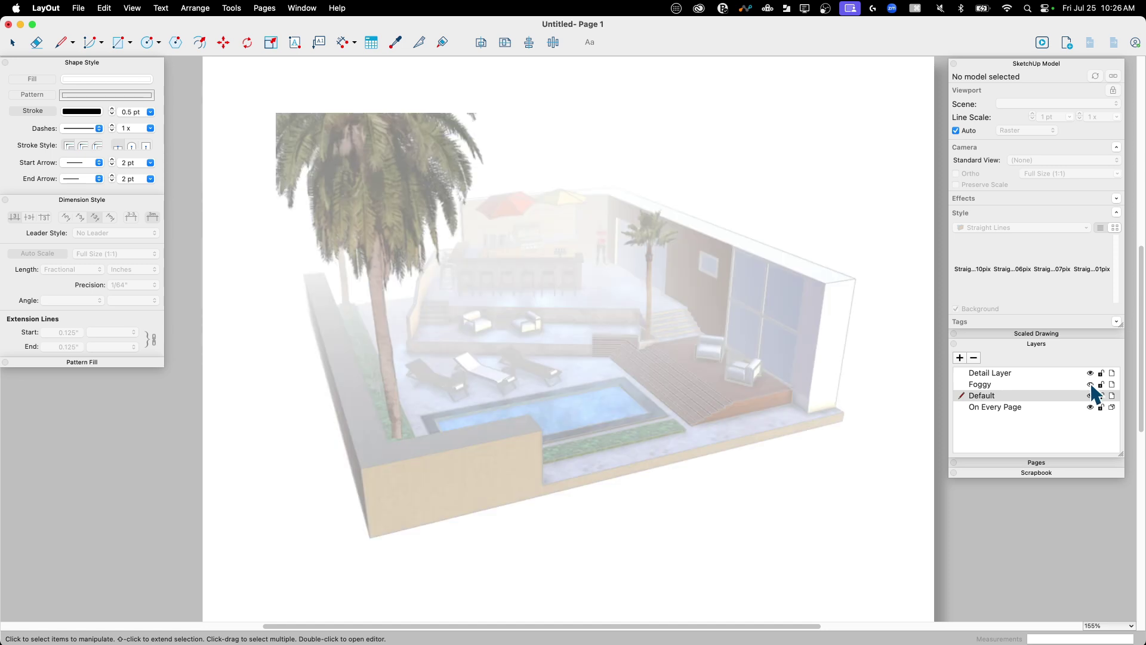
{"action": "left_click", "coordinate": [962, 373]}
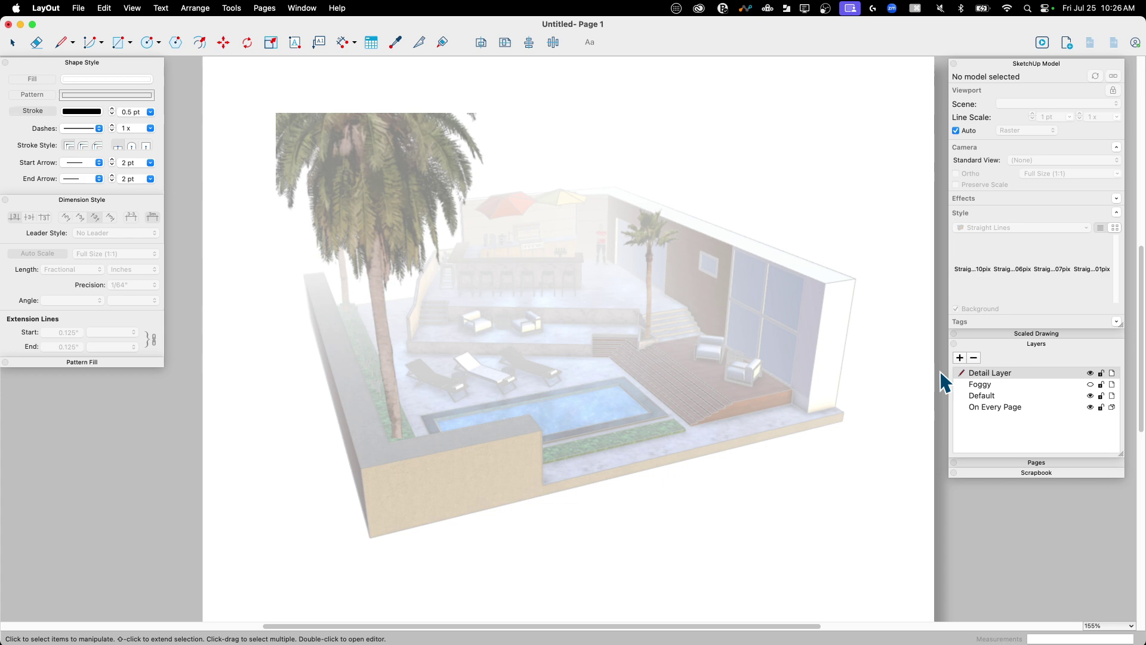
{"action": "left_click", "coordinate": [639, 313]}
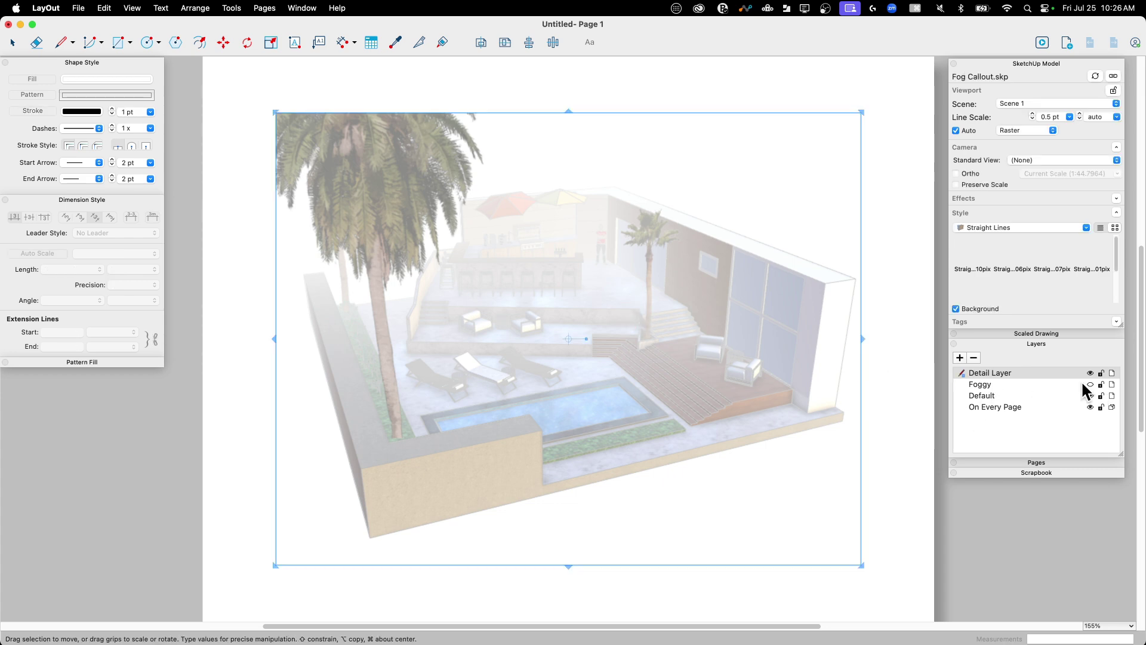
Step: Set the pasted viewport's scene to Scene 2, showing only the bar, stools and umbrellas
{"action": "left_click", "coordinate": [1116, 103]}
{"action": "left_click", "coordinate": [1051, 116]}
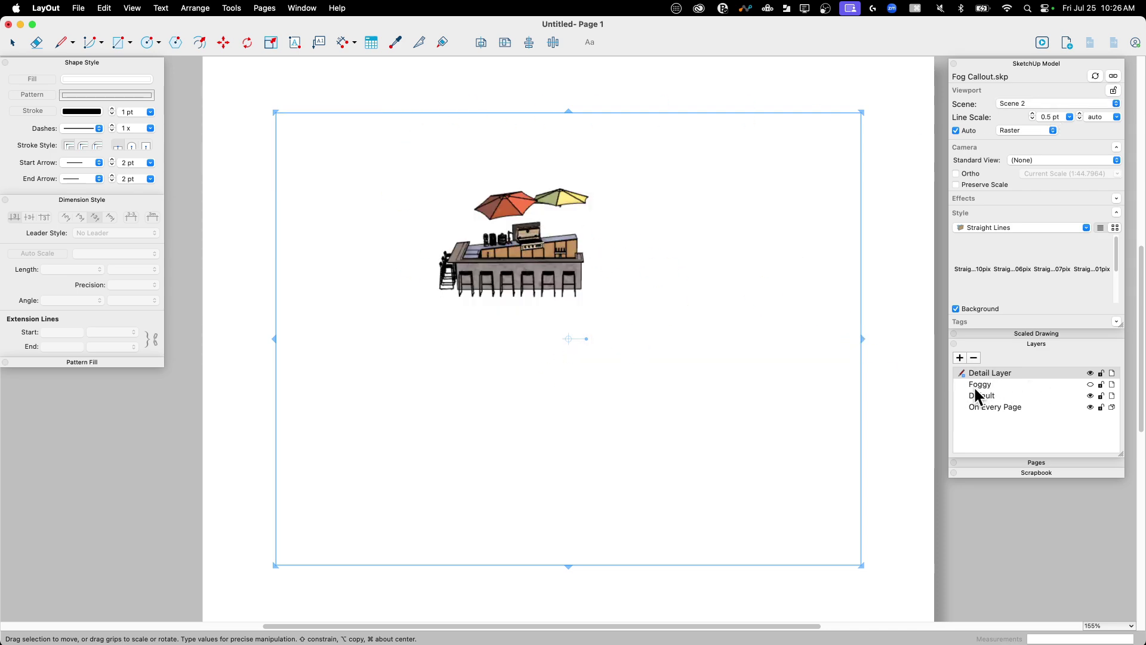
{"action": "scroll", "coordinate": [489, 245], "scroll_direction": "up", "scroll_amount": 3}
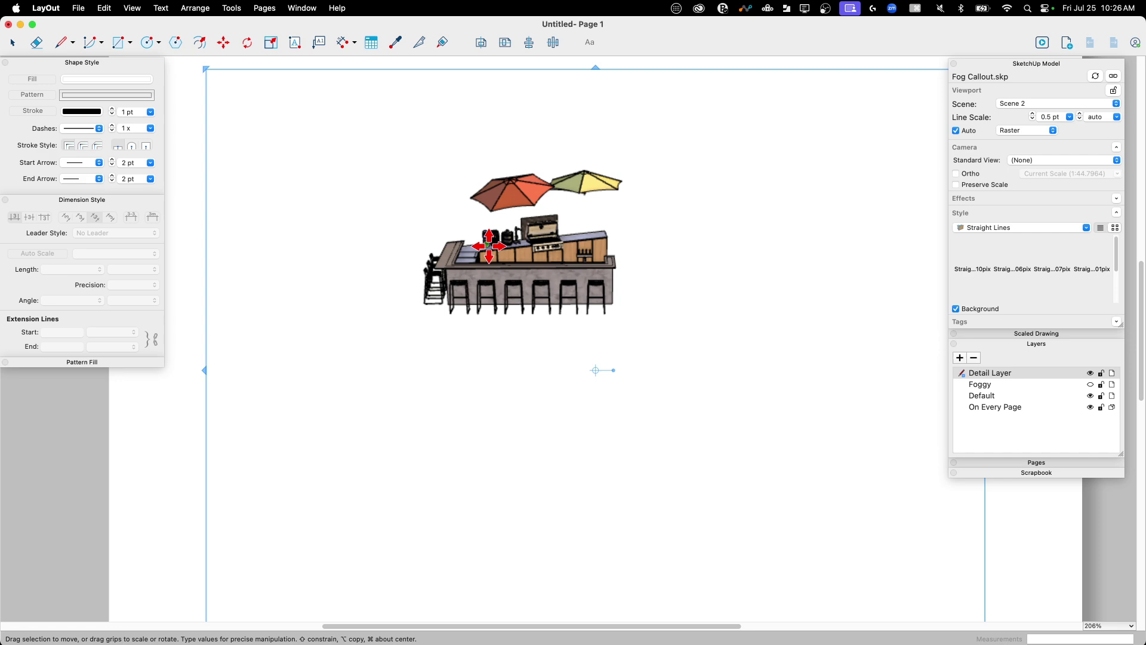
{"action": "scroll", "coordinate": [564, 230], "scroll_direction": "up", "scroll_amount": 5}
{"action": "scroll", "coordinate": [564, 235], "scroll_direction": "down", "scroll_amount": 3}
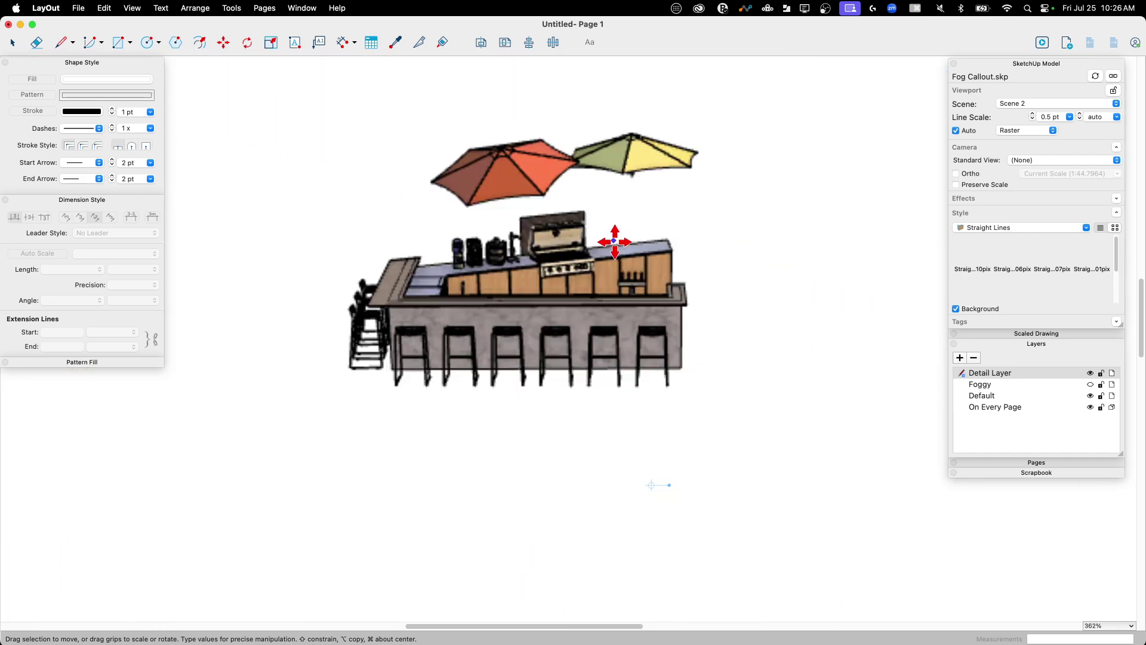
{"action": "scroll", "coordinate": [435, 280], "scroll_direction": "up", "scroll_amount": 6}
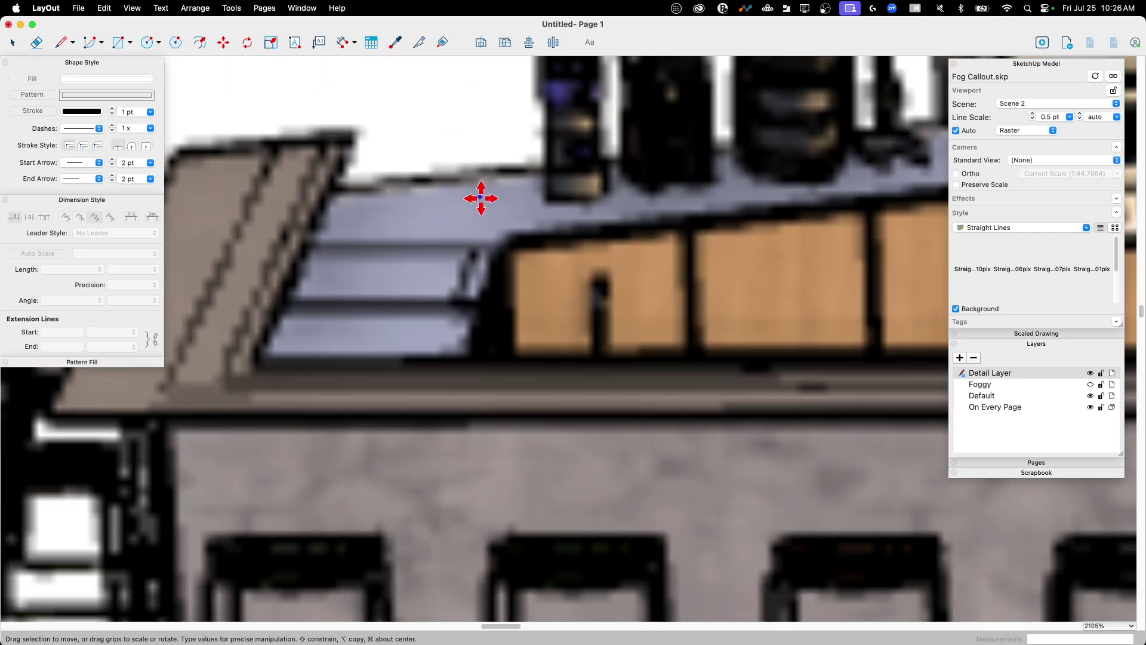
{"action": "scroll", "coordinate": [496, 257], "scroll_direction": "down", "scroll_amount": 8}
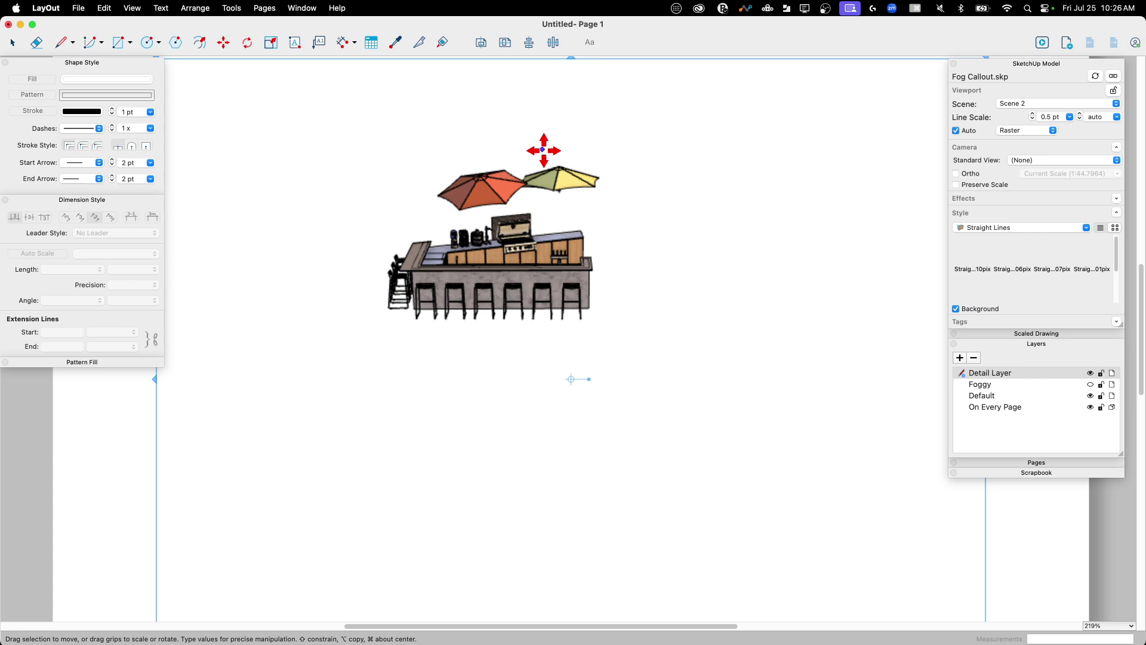
{"action": "scroll", "coordinate": [543, 150], "scroll_direction": "down", "scroll_amount": 2}
{"action": "scroll", "coordinate": [573, 445], "scroll_direction": "down", "scroll_amount": 2}
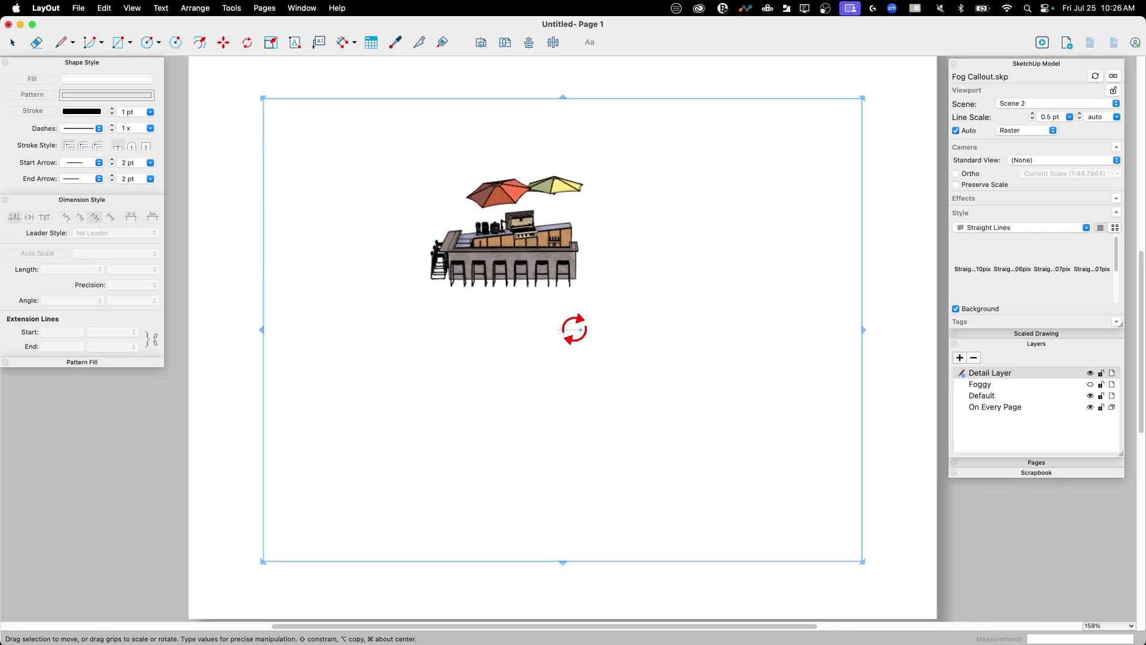
{"action": "scroll", "coordinate": [574, 328], "scroll_direction": "down", "scroll_amount": 2}
{"action": "scroll", "coordinate": [573, 332], "scroll_direction": "up", "scroll_amount": 2}
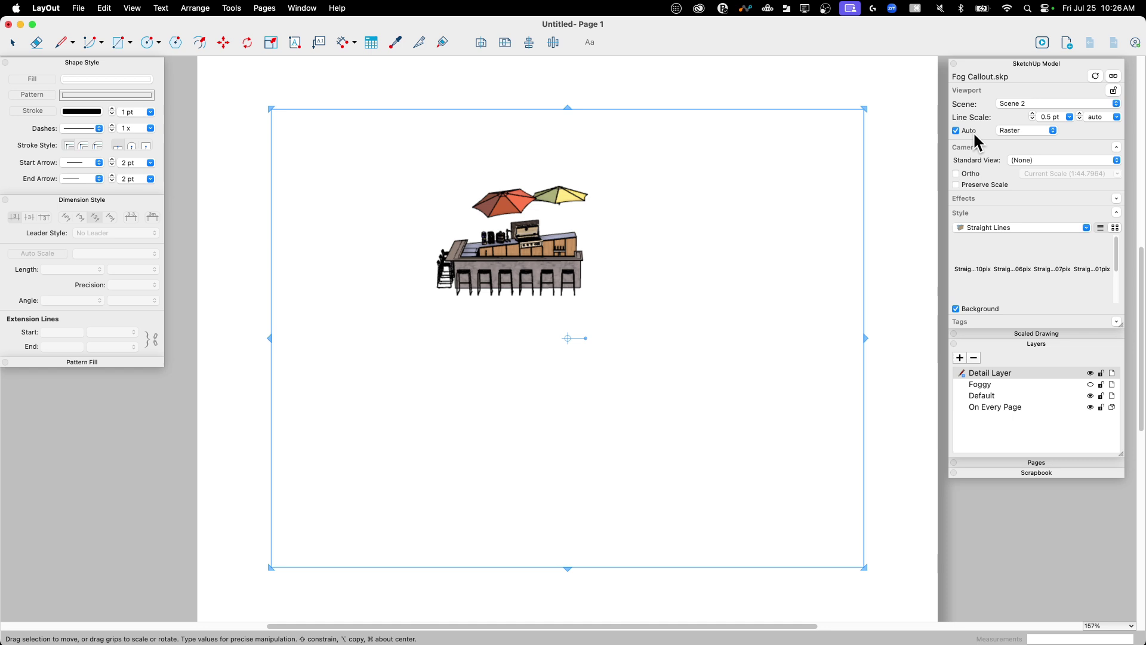
Step: Change the bar viewport's rendering mode from Raster to Hybrid
{"action": "left_click", "coordinate": [1029, 128]}
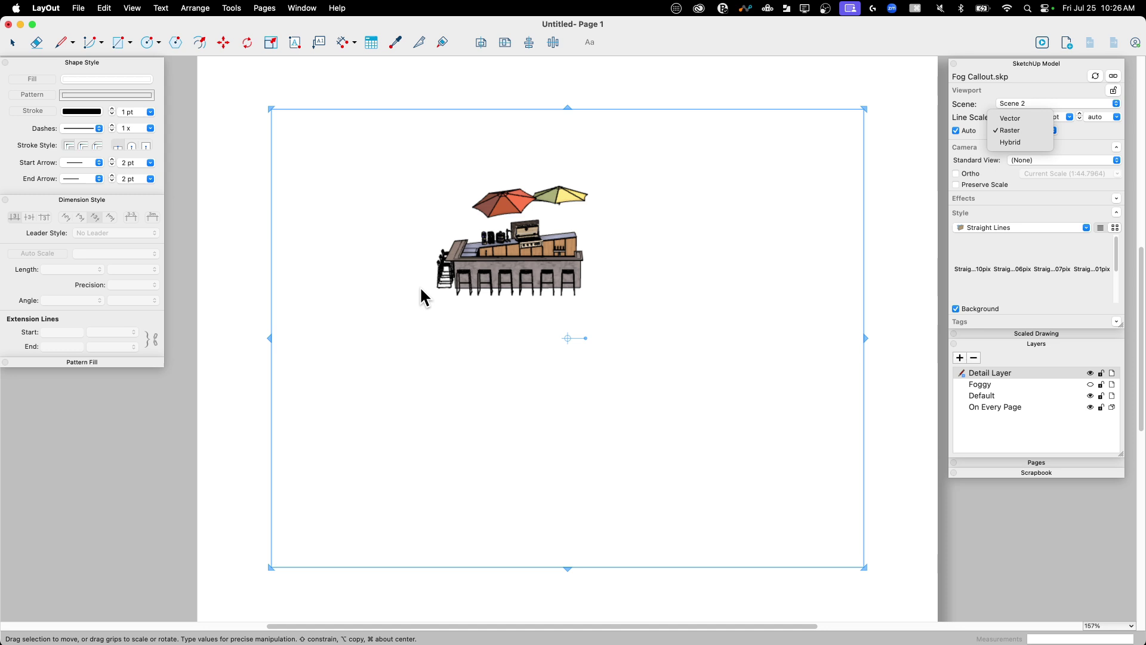
{"action": "left_click", "coordinate": [1019, 143]}
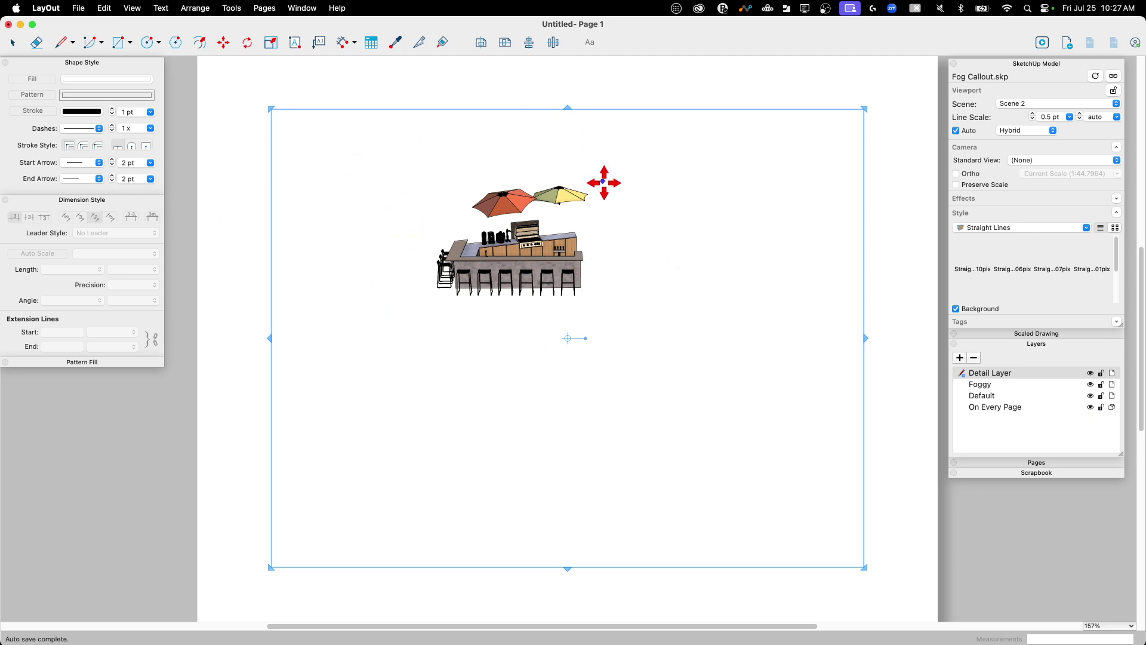
Step: Turn off the bar viewport's Background so the fog shows, then select both viewports
{"action": "left_click", "coordinate": [955, 309]}
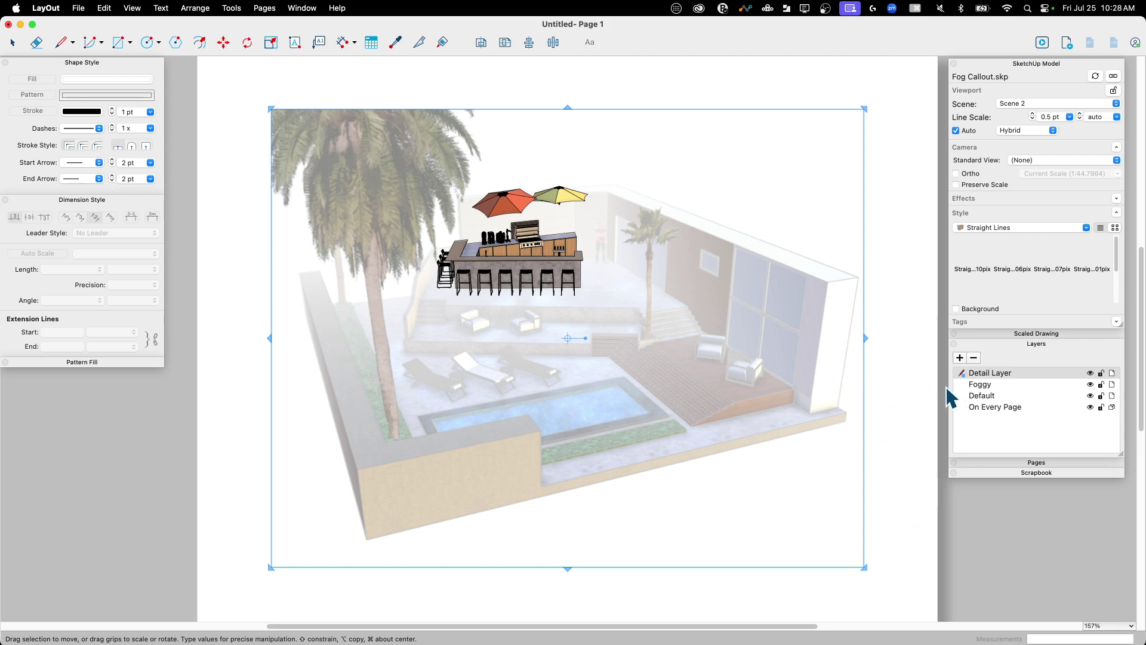
{"action": "left_click_drag", "start_coordinate": [896, 97], "coordinate": [778, 201]}
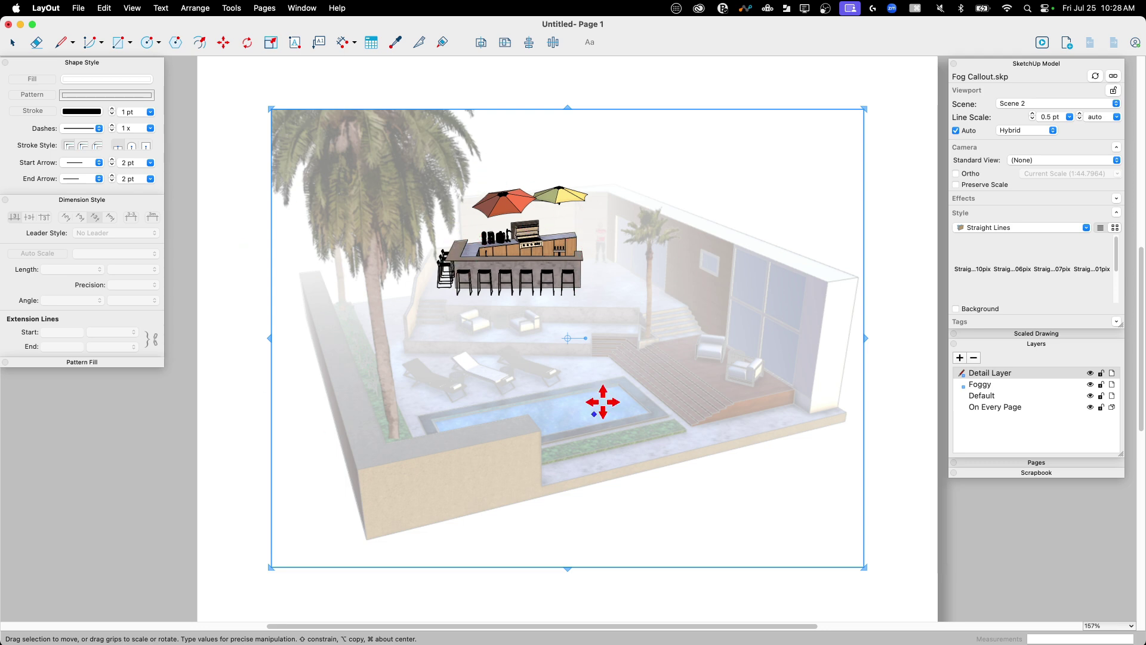
Step: Group the bar and patio viewports with Make Group and nudge the group slightly
{"action": "right_click", "coordinate": [504, 329]}
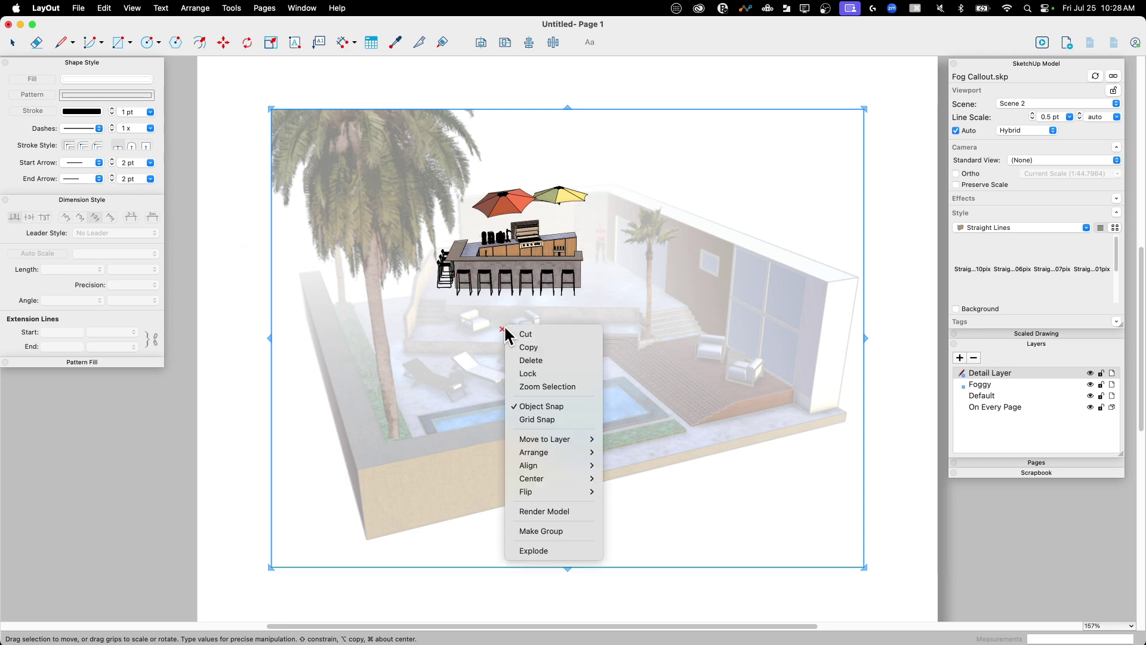
{"action": "left_click", "coordinate": [576, 531]}
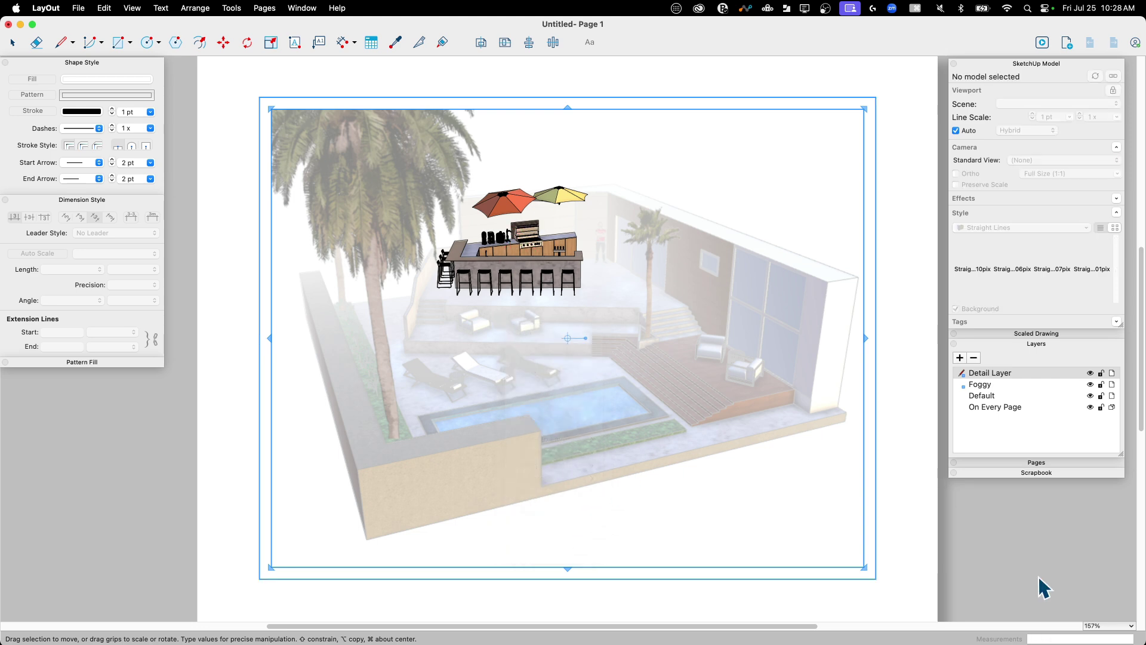
{"action": "key", "text": "m"}
{"action": "left_click", "coordinate": [642, 366]}
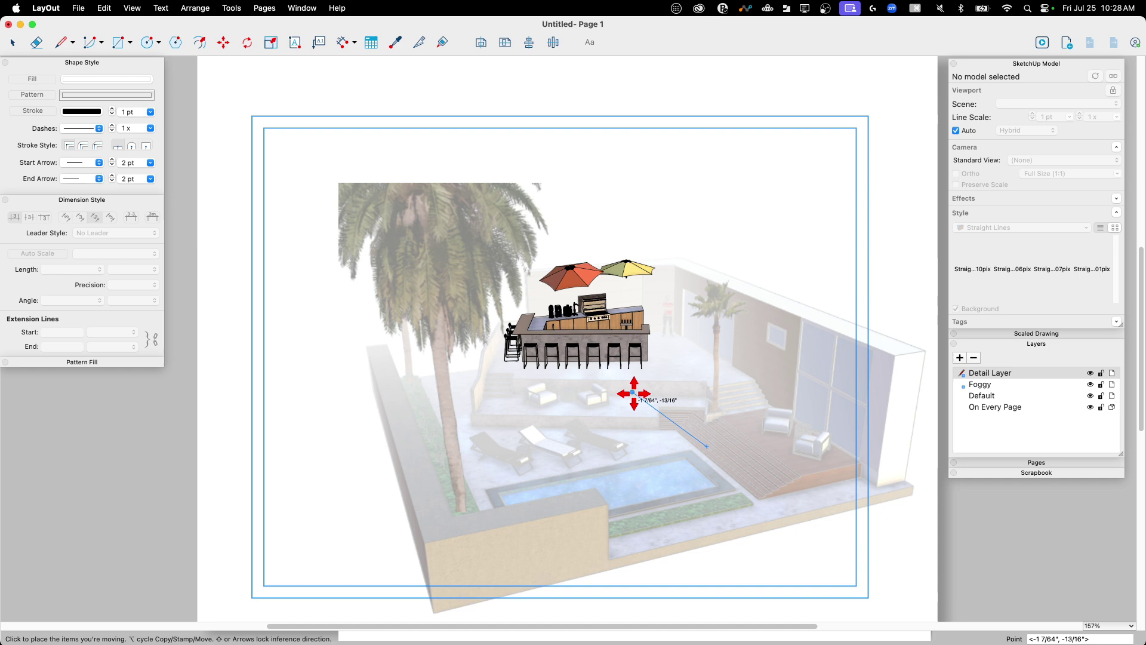
{"action": "left_click", "coordinate": [646, 370]}
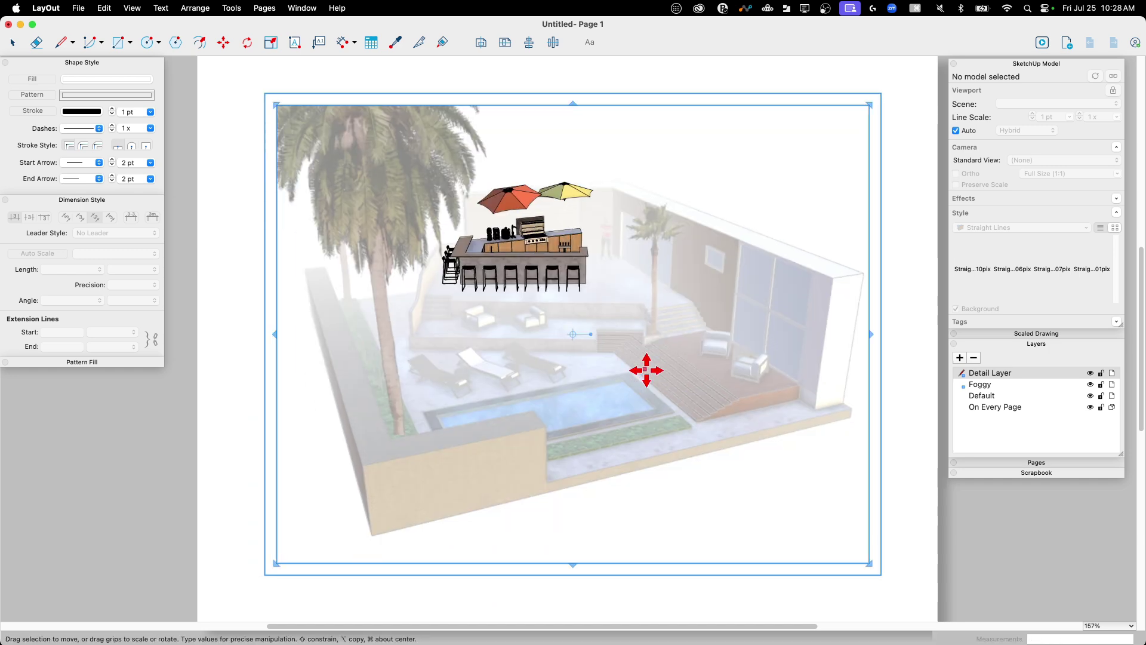
Step: Toggle the Detail Layer and Foggy layer visibility to check the grouped result
{"action": "left_click", "coordinate": [1091, 373]}
{"action": "left_click", "coordinate": [1091, 373]}
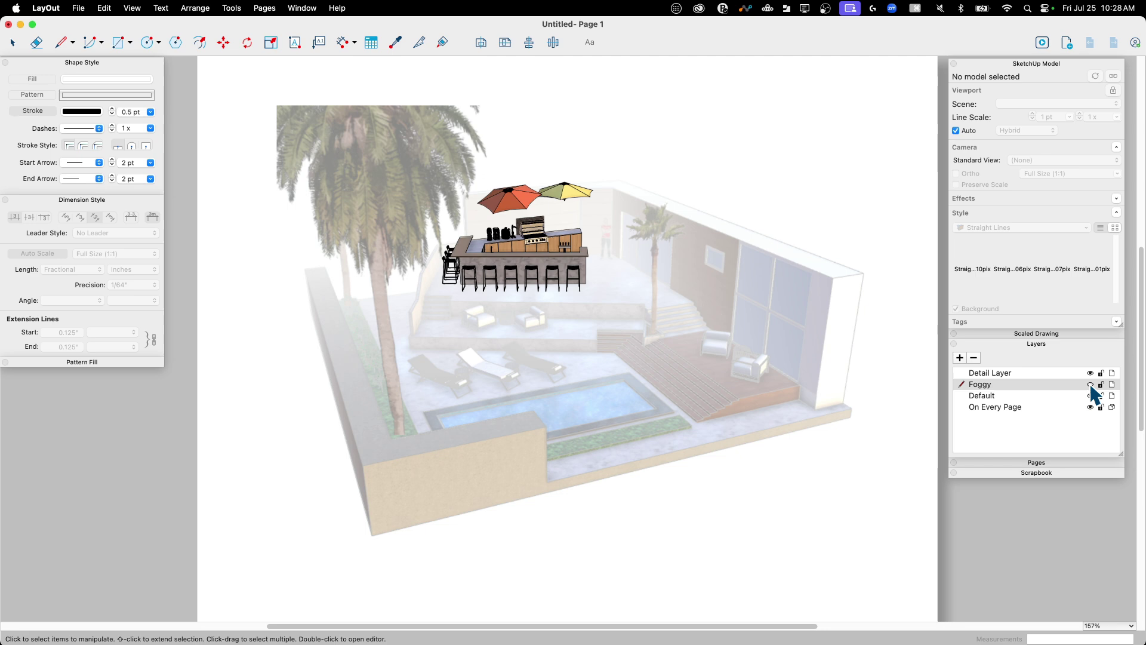
{"action": "left_click", "coordinate": [1090, 385]}
{"action": "left_click", "coordinate": [1091, 385]}
{"action": "scroll", "coordinate": [517, 191], "scroll_direction": "up", "scroll_amount": 10}
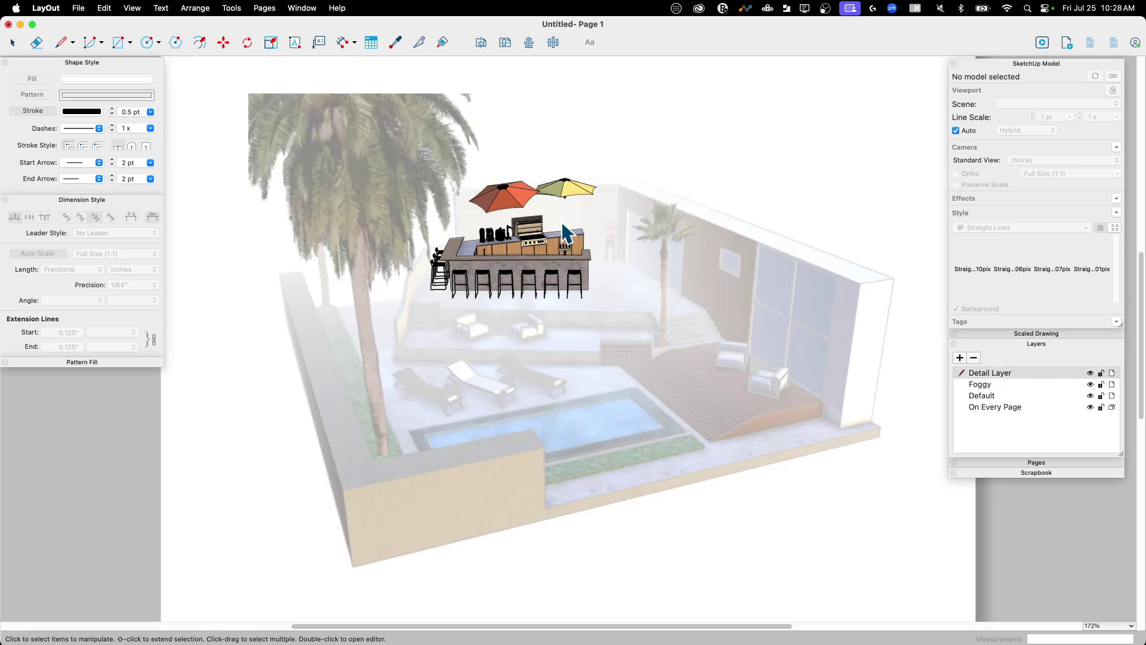
{"action": "scroll", "coordinate": [810, 128], "scroll_direction": "down", "scroll_amount": 10}
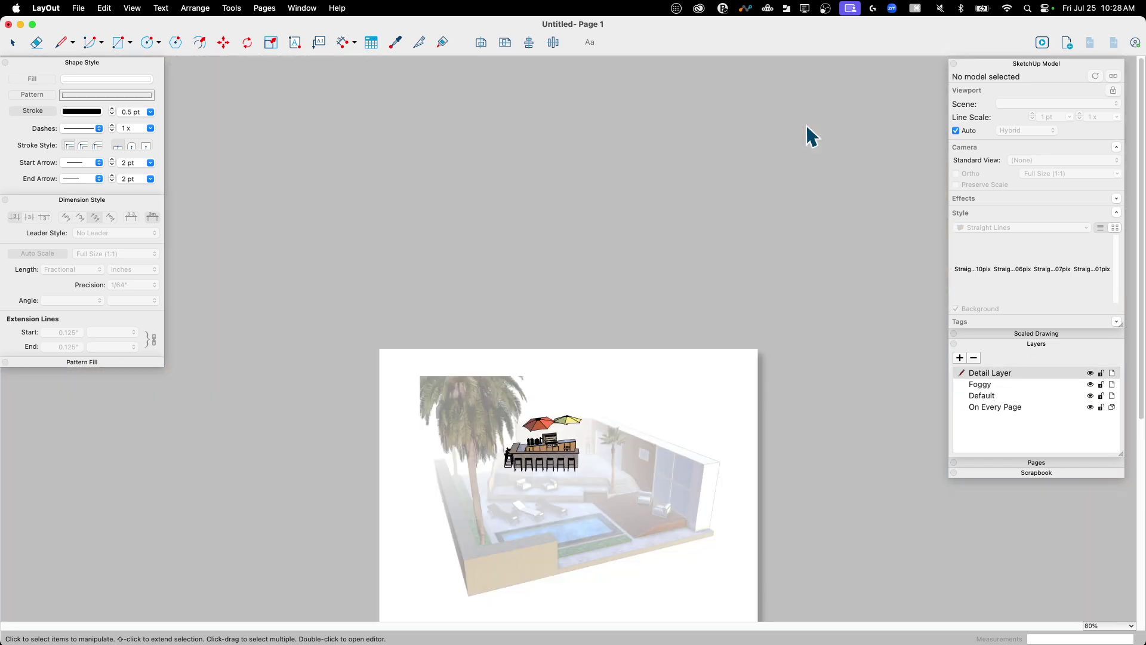
{"action": "scroll", "coordinate": [577, 546], "scroll_direction": "up", "scroll_amount": 4}
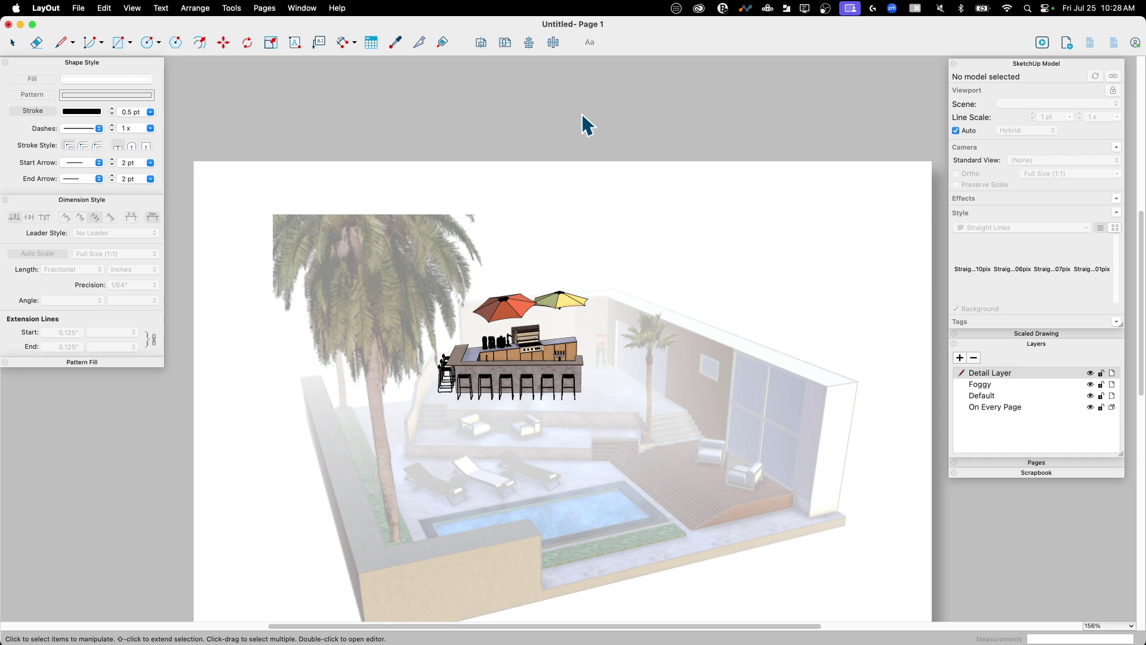
{"action": "scroll", "coordinate": [625, 332], "scroll_direction": "down", "scroll_amount": 3}
{"action": "scroll", "coordinate": [636, 286], "scroll_direction": "up", "scroll_amount": 2}
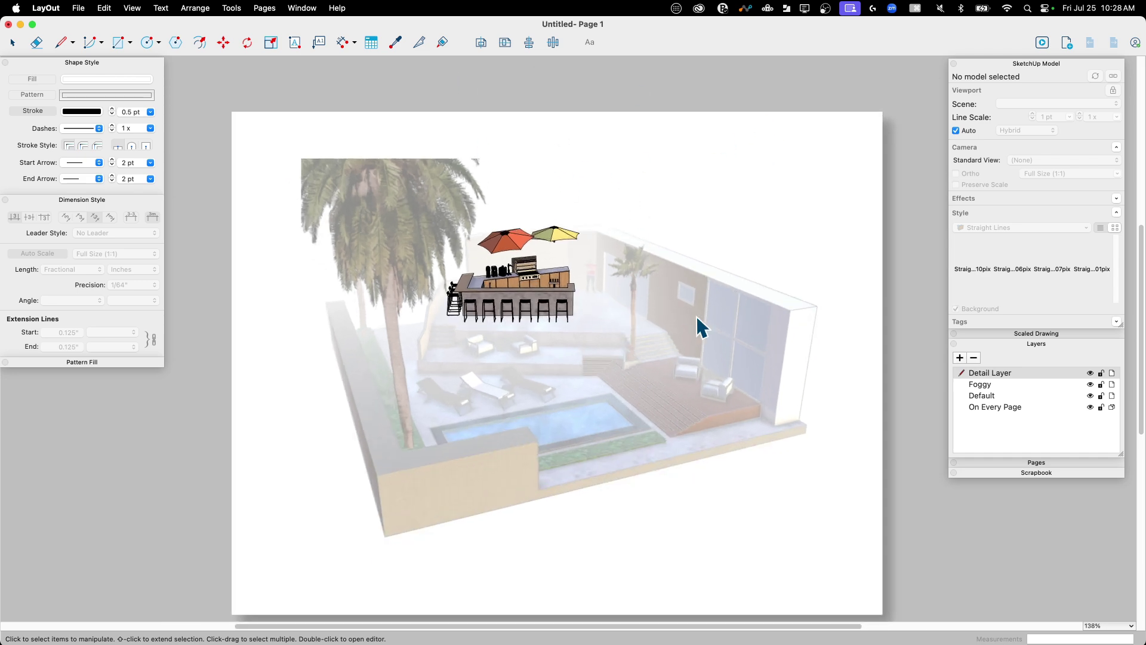